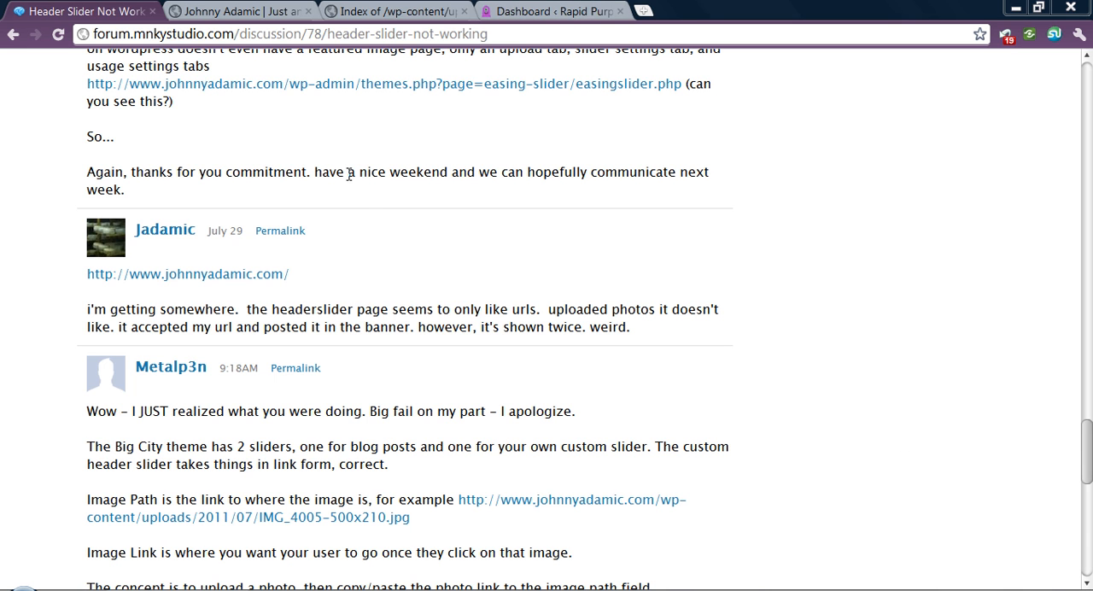
# - Switch to the Rapid Purple WordPress dashboard and open the theme's Header Slider settings
pyautogui.click(561, 11)
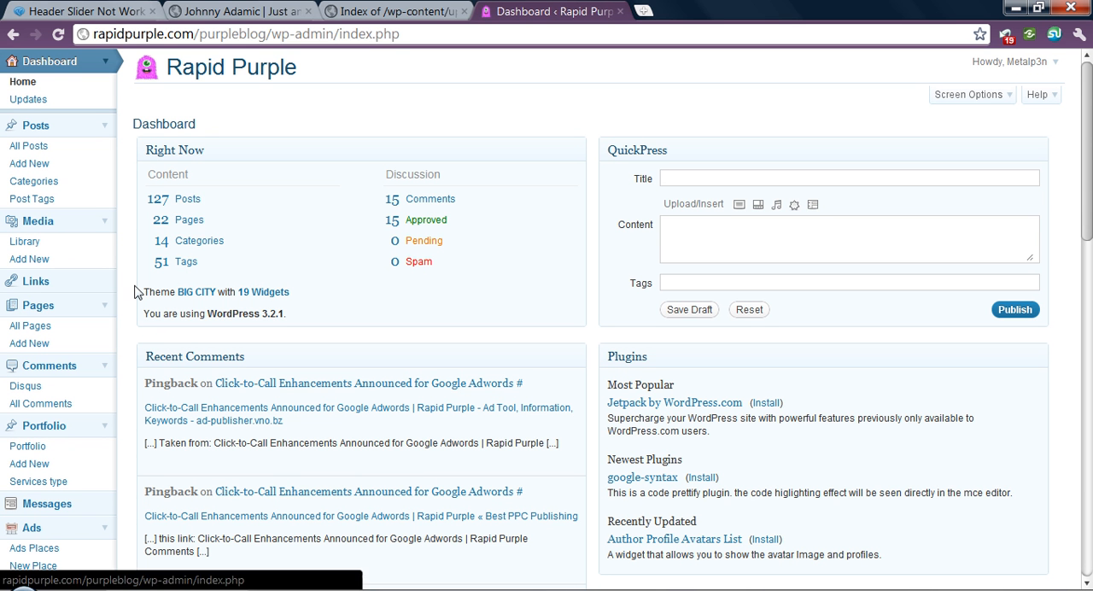
pyautogui.scroll(-2, 102, 280)
pyautogui.scroll(-4, 102, 279)
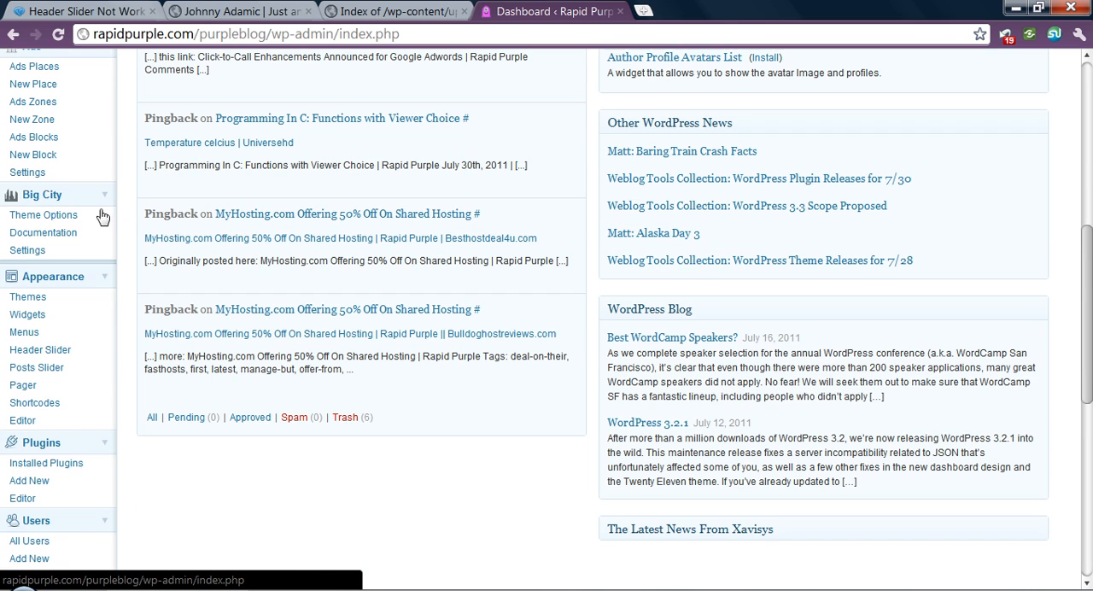
pyautogui.click(64, 350)
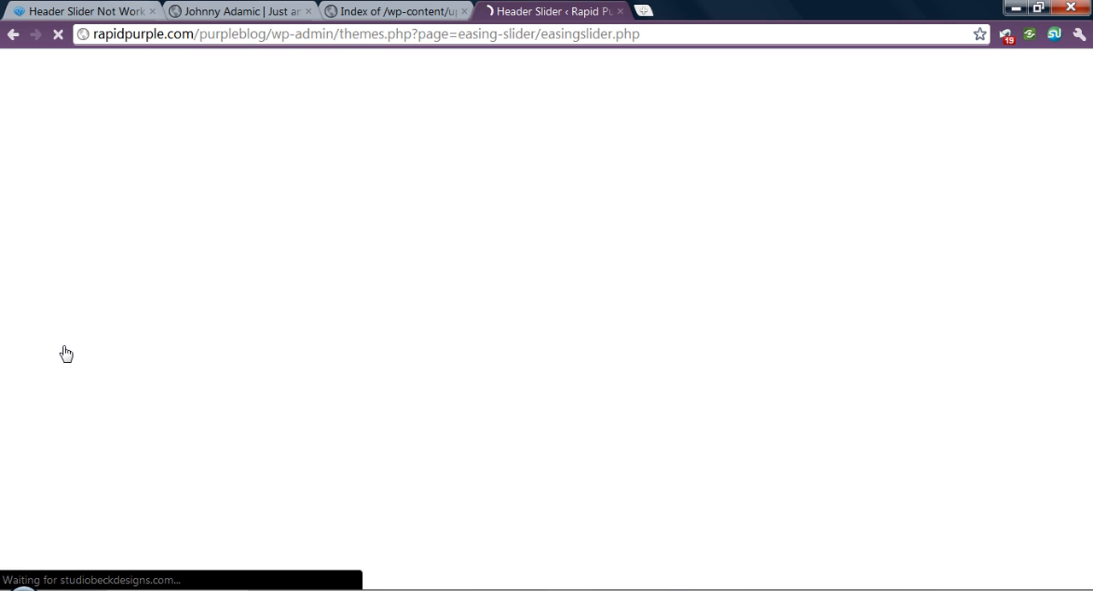
# - Set the slider's usage settings to get images from Custom Images, and show the custom image slots
pyautogui.click(333, 159)
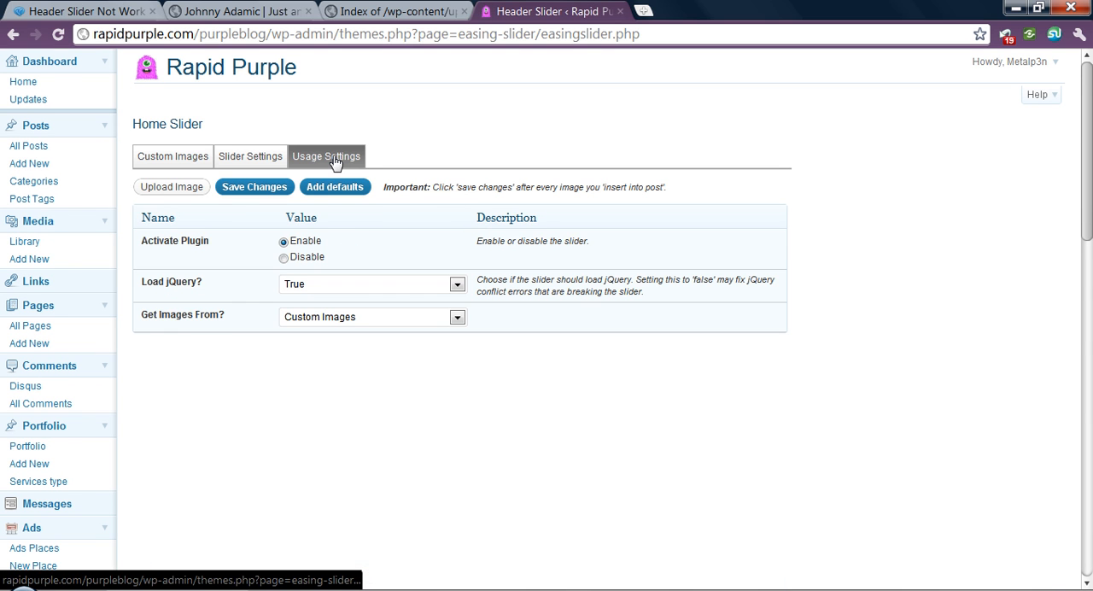
pyautogui.click(345, 321)
pyautogui.click(345, 334)
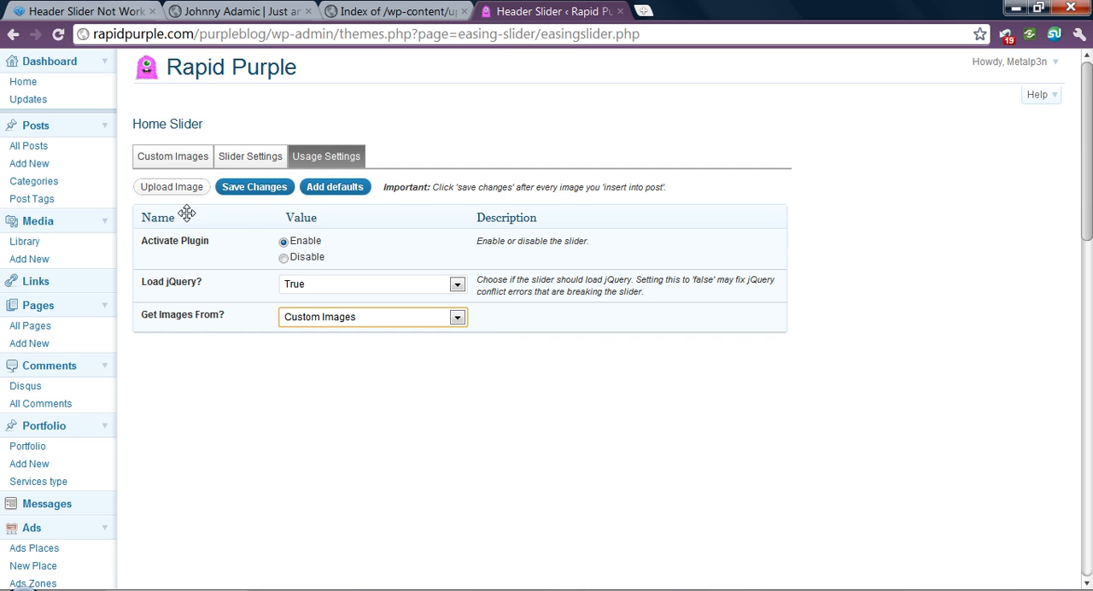
pyautogui.click(161, 162)
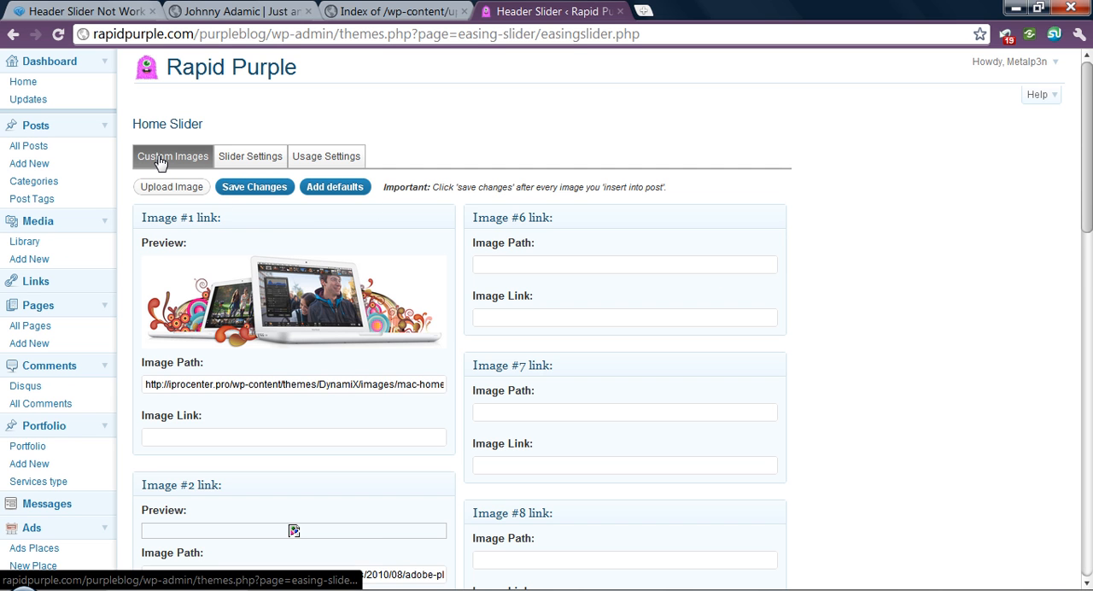
pyautogui.scroll(-1, 400, 205)
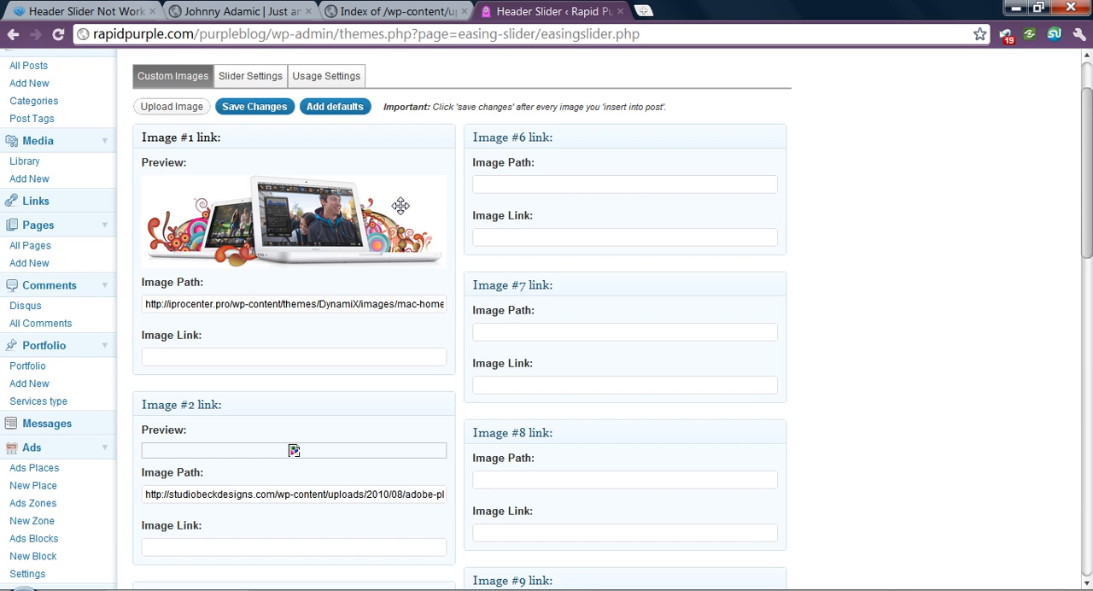
# - Copy the link address of IMG_3317-500x210.jpg from the 2011/07 uploads index
pyautogui.click(386, 12)
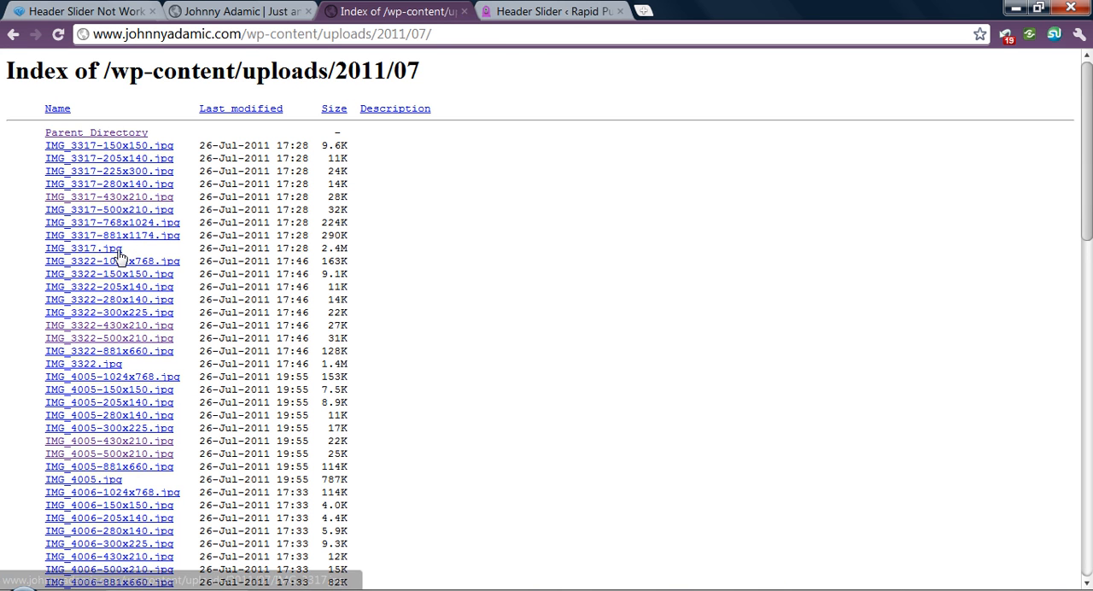
pyautogui.rightClick(124, 205)
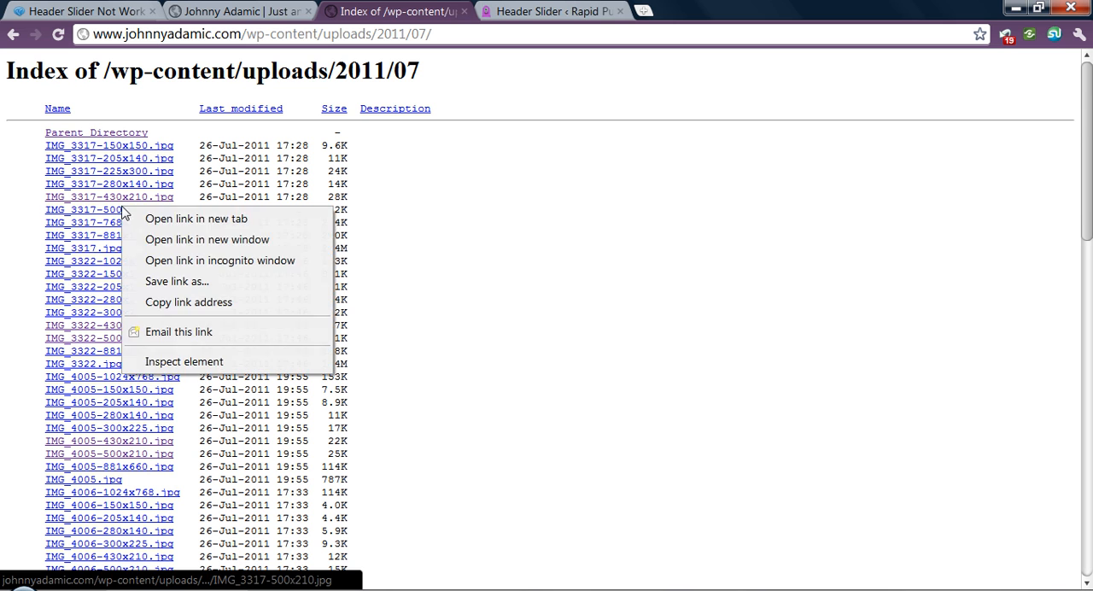
pyautogui.click(208, 307)
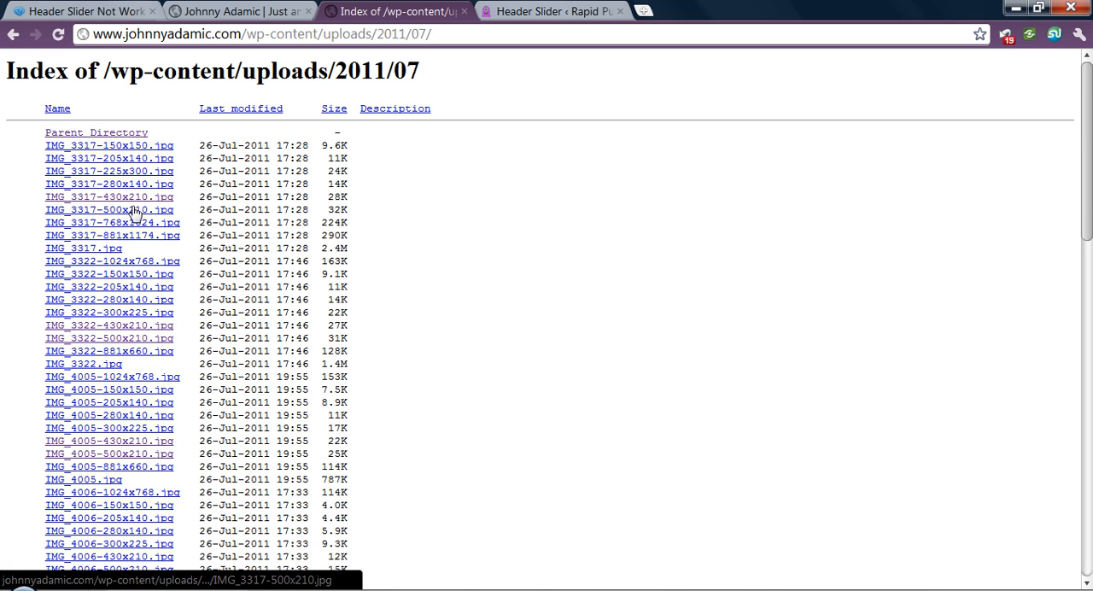
# - Return to the header slider settings and clear the Image Path of Image #1
pyautogui.click(510, 11)
pyautogui.click(282, 303)
pyautogui.hotkey('ctrl', 'a')
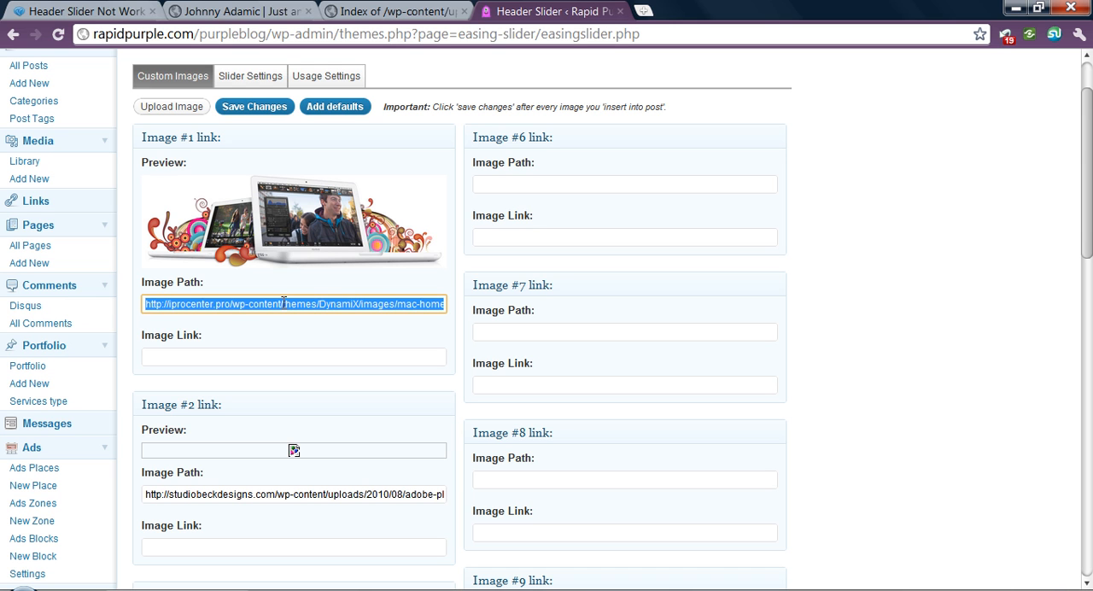
pyautogui.press('BackSpace')
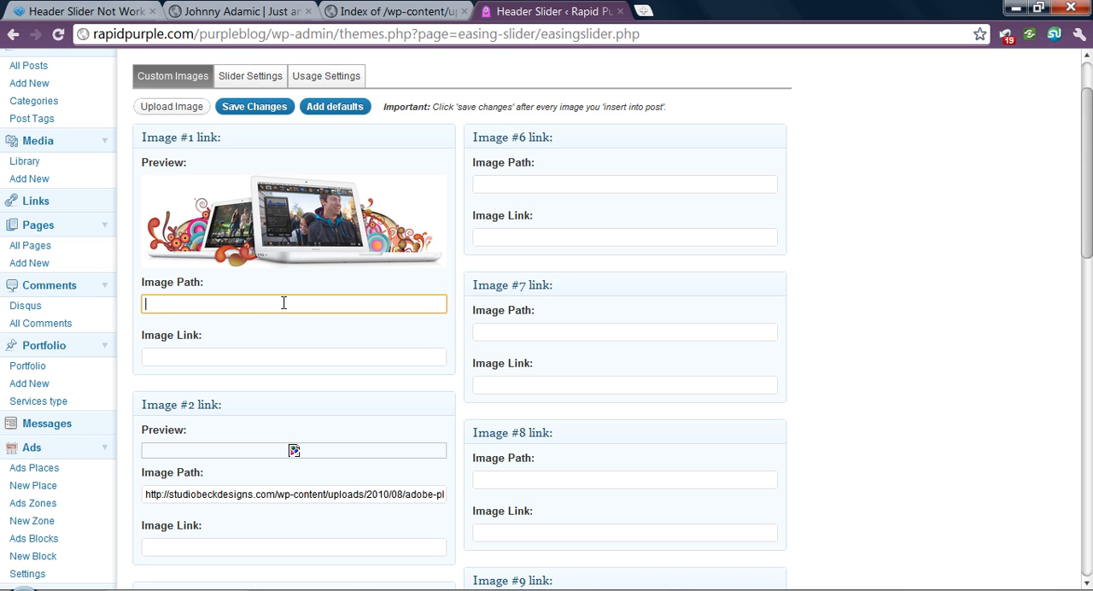
# - Upload wepay_startuptees.png from the blog posts folder through the slider's image uploader
pyautogui.click(190, 108)
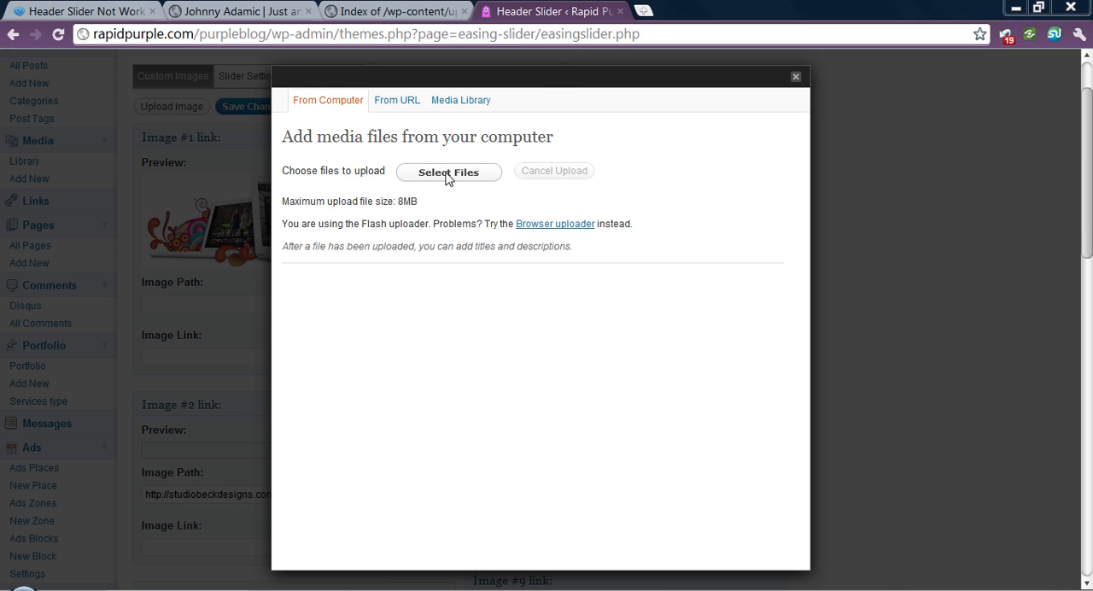
pyautogui.click(447, 172)
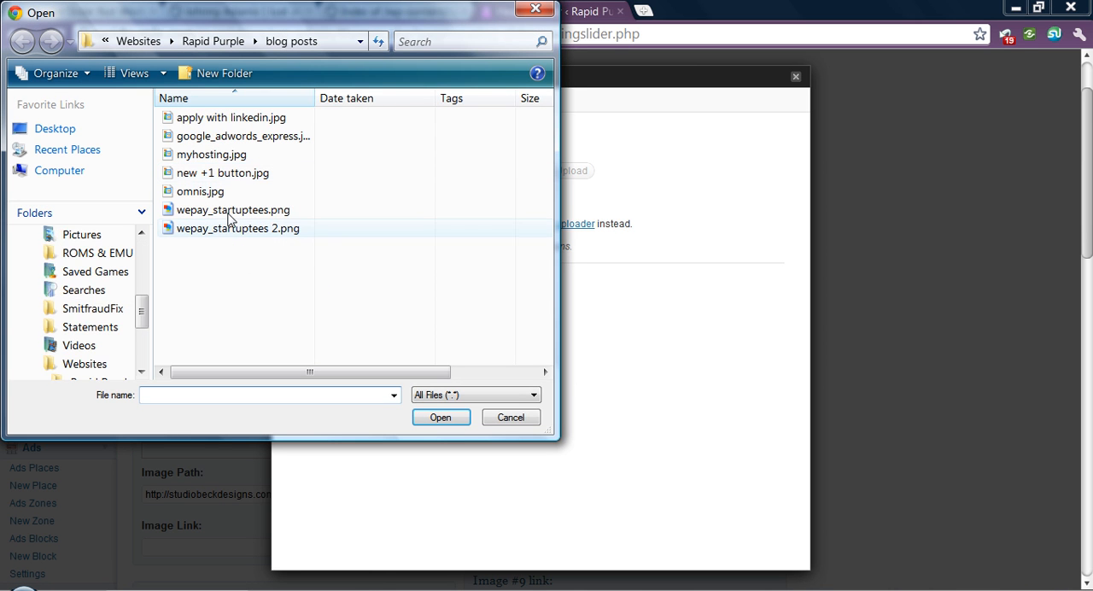
pyautogui.doubleClick(219, 210)
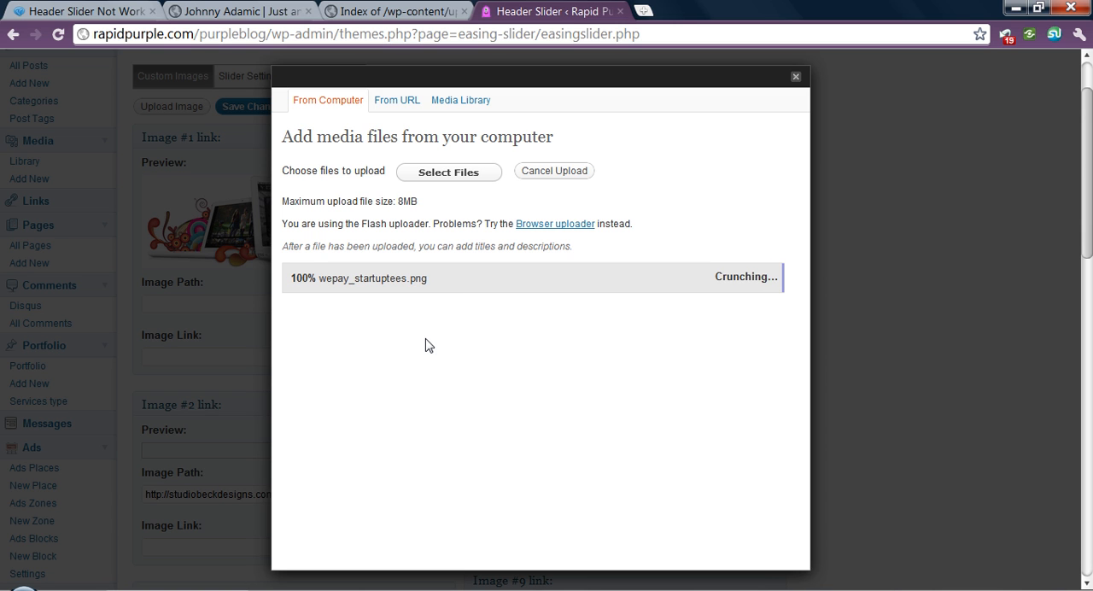
# - Use the File URL as the uploaded image's Link URL, copy that address and close the uploader
pyautogui.scroll(-1, 622, 465)
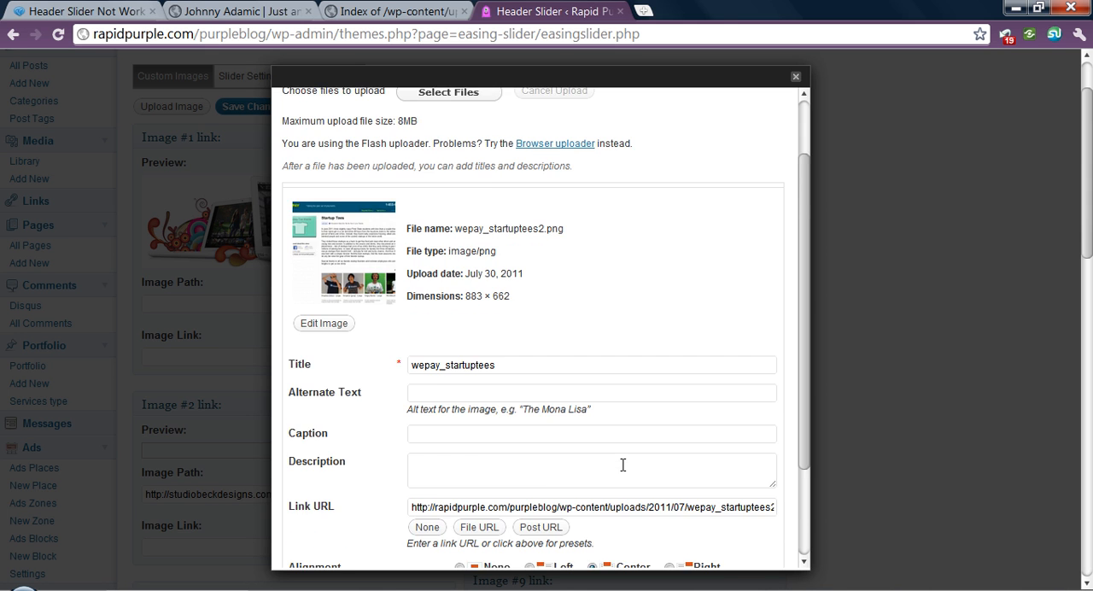
pyautogui.scroll(-1, 623, 464)
pyautogui.scroll(-1, 544, 494)
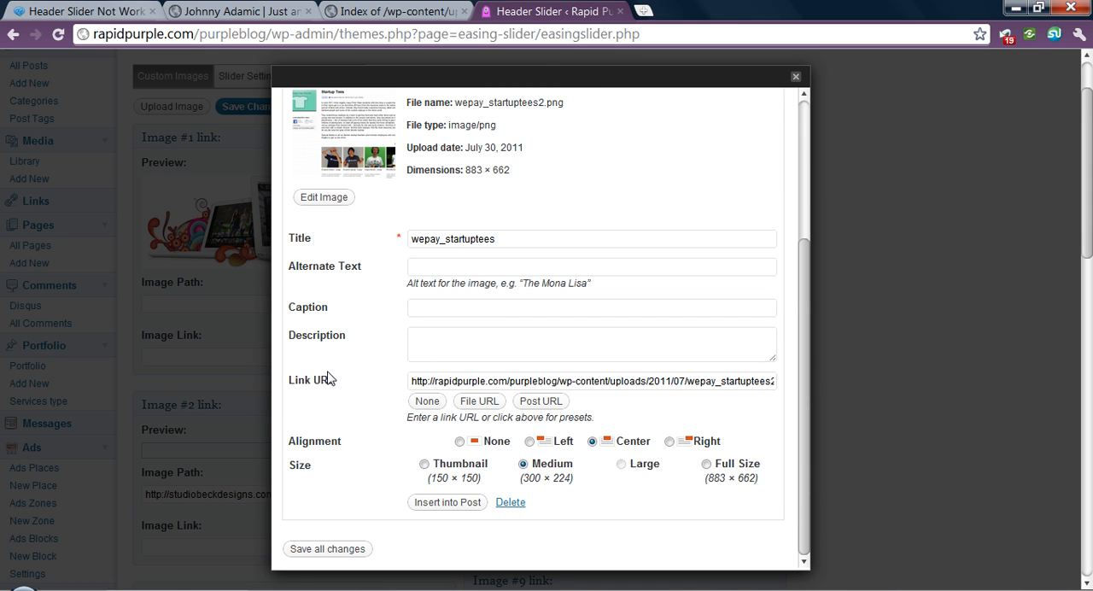
pyautogui.scroll(-1, 329, 378)
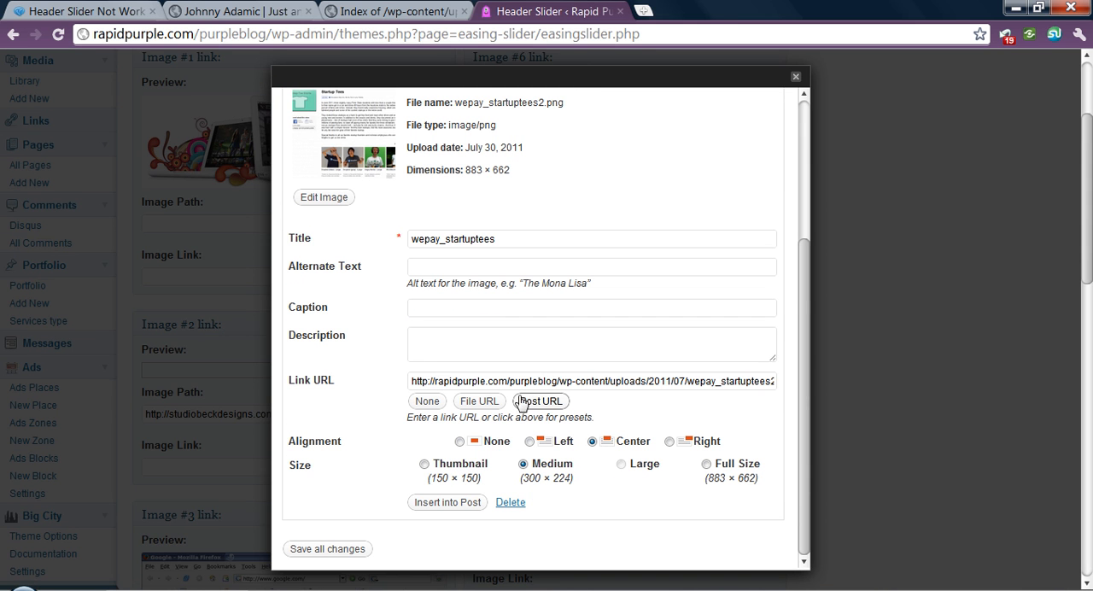
pyautogui.click(478, 407)
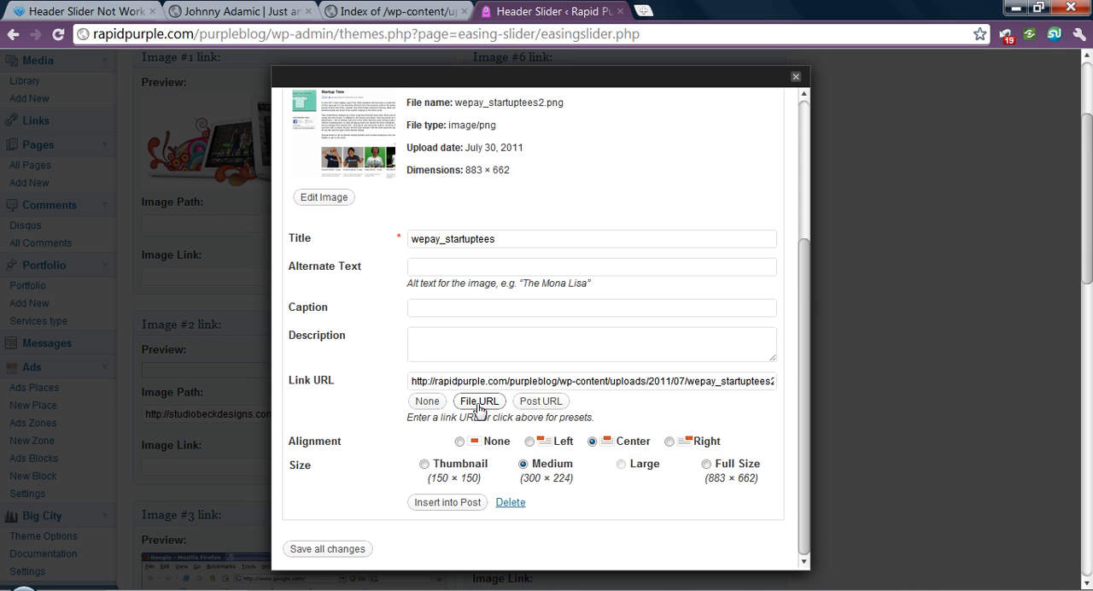
pyautogui.moveTo(411, 380); pyautogui.dragTo(839, 387)
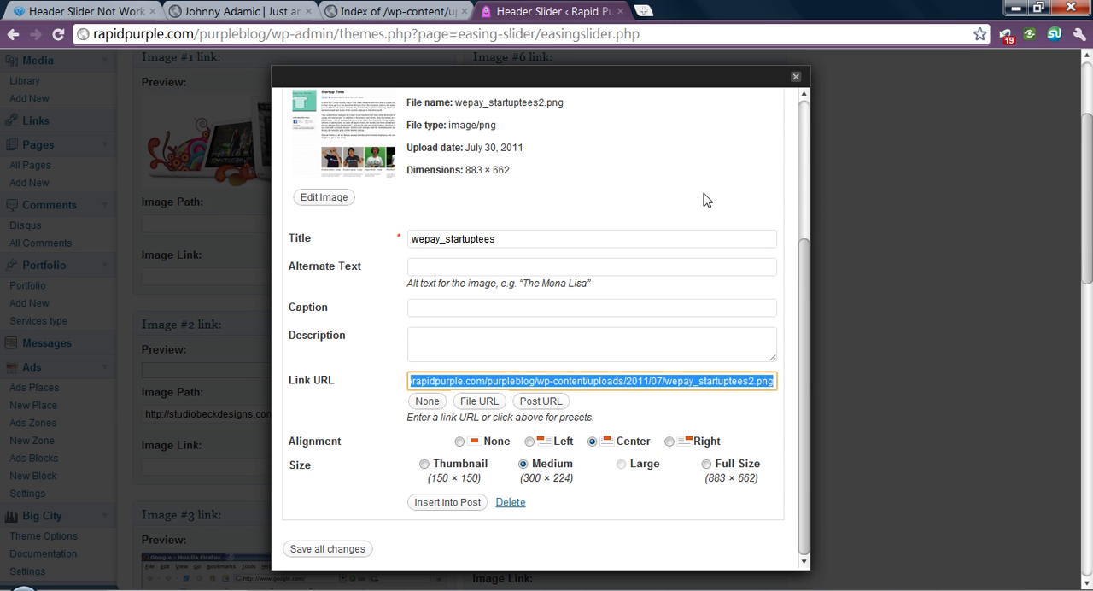
pyautogui.rightClick(632, 389)
pyautogui.click(623, 104)
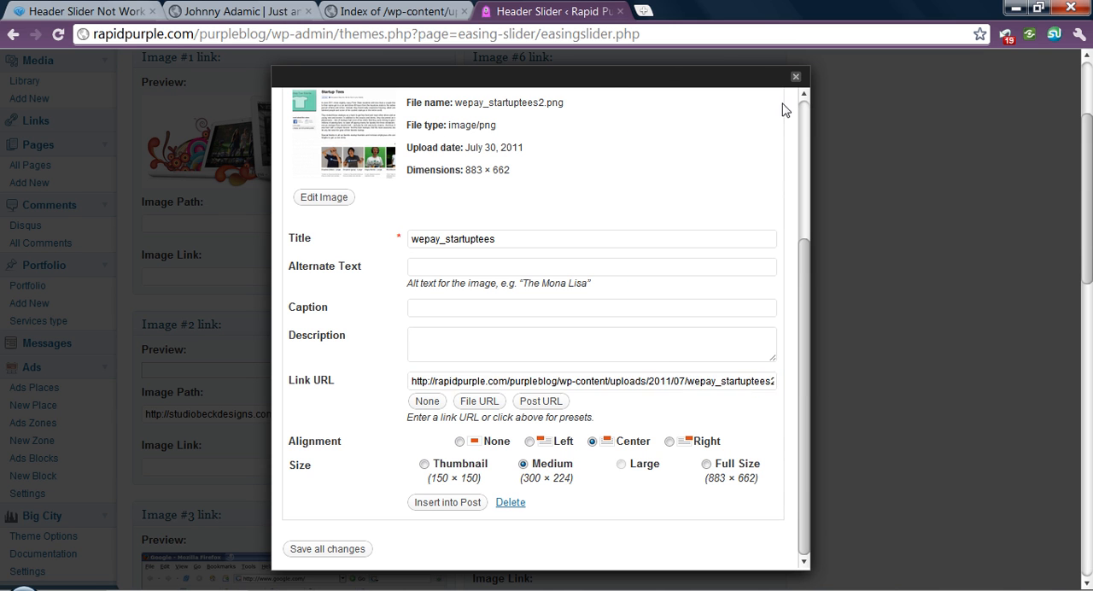
pyautogui.click(796, 80)
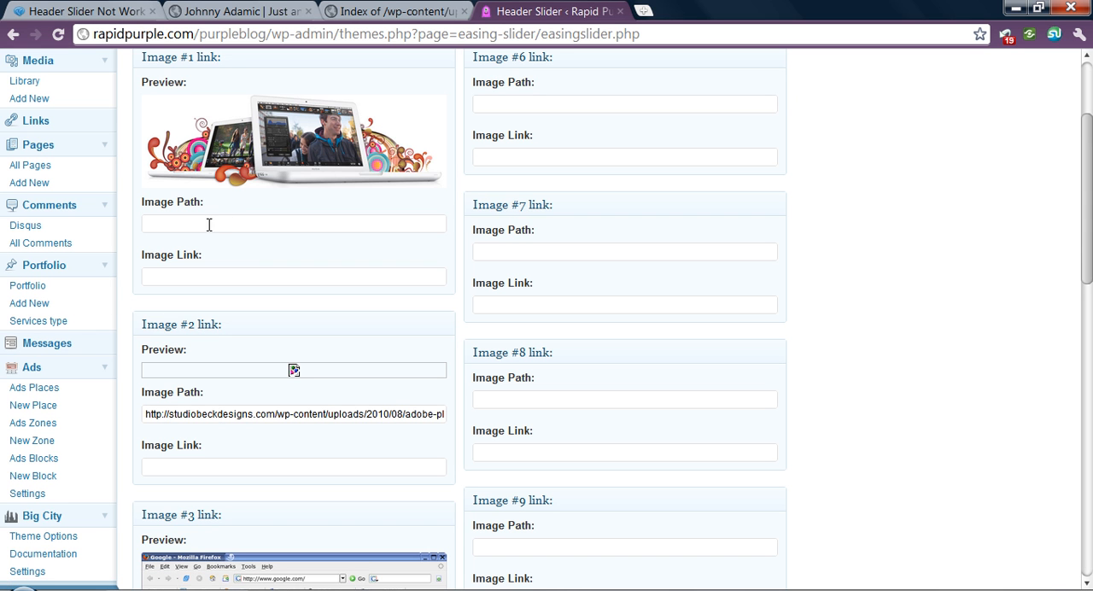
pyautogui.click(223, 274)
pyautogui.click(253, 223)
pyautogui.scroll(1, 698, 343)
pyautogui.hotkey('ctrl', 'v')
pyautogui.click(265, 358)
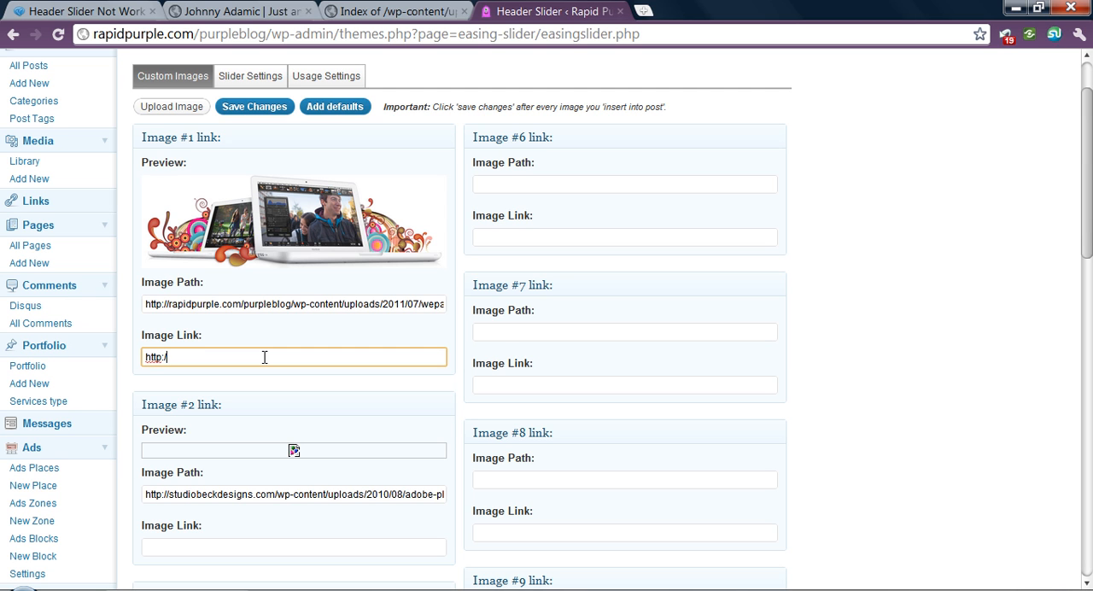
pyautogui.write('http://google.com')
# - Copy the link address of IMG_3317-500x210.jpg from the uploads index and use it as Image #2's Image Path
pyautogui.scroll(-1, 274, 360)
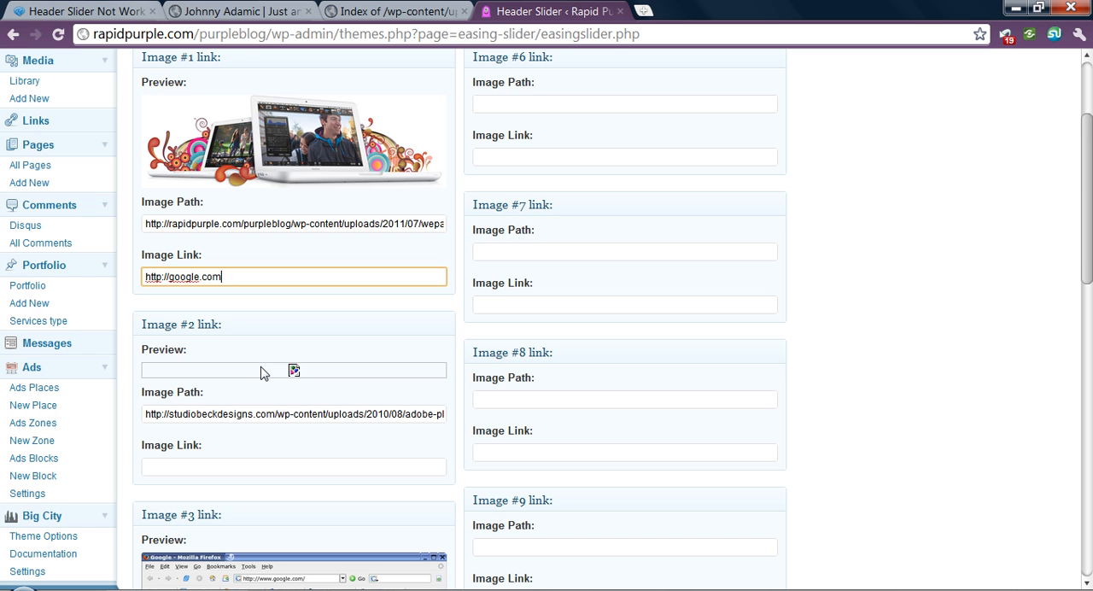
pyautogui.scroll(-4, 262, 376)
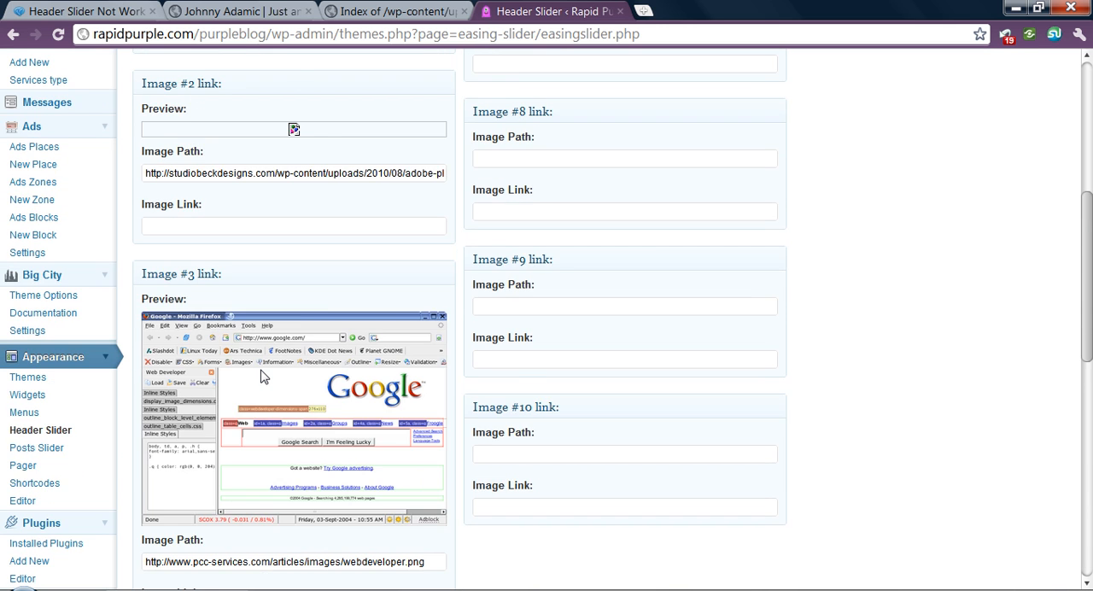
pyautogui.scroll(2, 262, 376)
pyautogui.scroll(2, 262, 376)
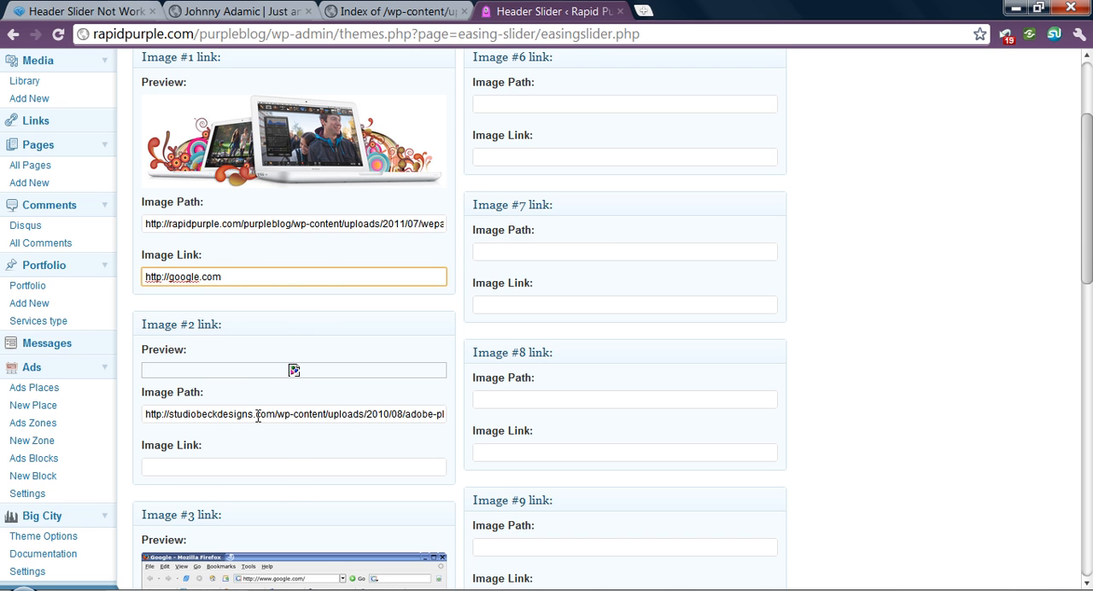
pyautogui.click(395, 11)
pyautogui.click(139, 209)
pyautogui.rightClick(140, 210)
pyautogui.click(248, 303)
pyautogui.click(555, 12)
pyautogui.click(268, 414)
pyautogui.hotkey('ctrl', 'a')
pyautogui.hotkey('ctrl', 'v')
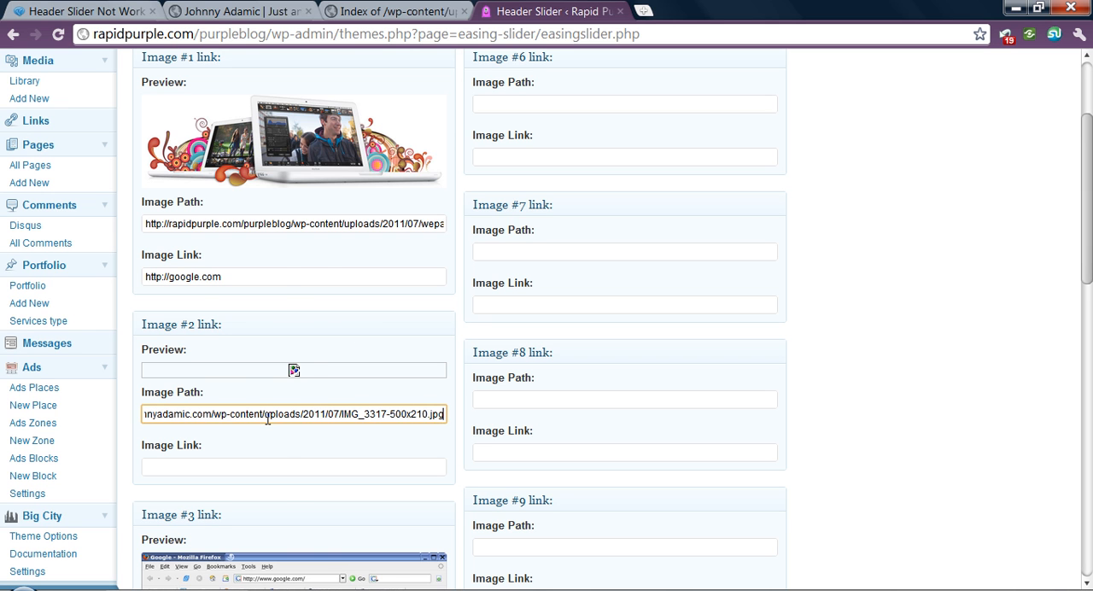
# - Replace Image #3's Image Path with the link address of IMG_3322-500x210.jpg from the uploads index
pyautogui.click(395, 11)
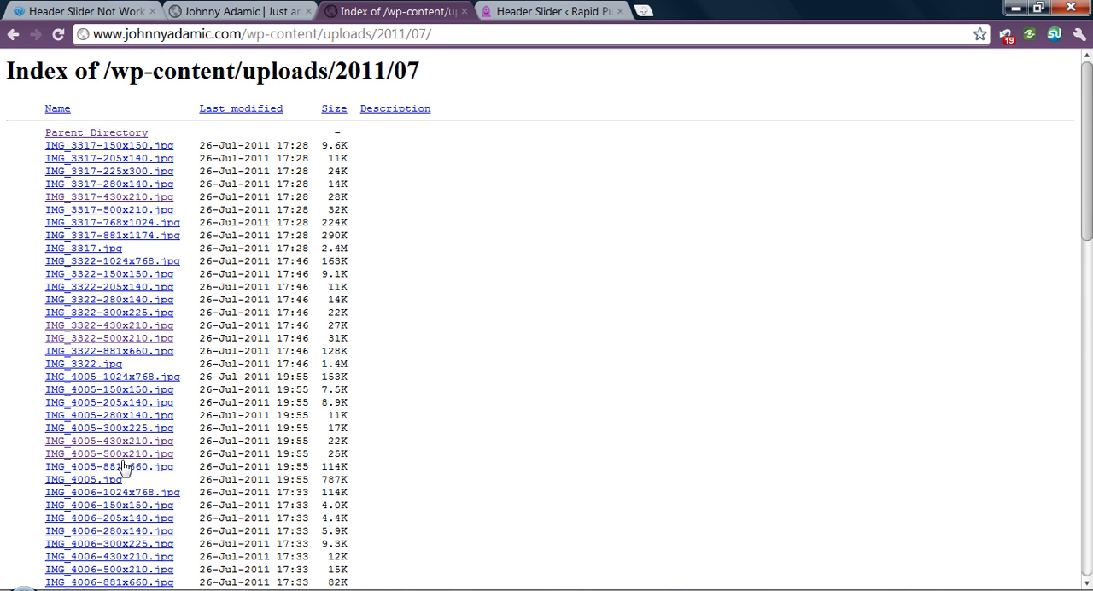
pyautogui.rightClick(122, 342)
pyautogui.click(257, 436)
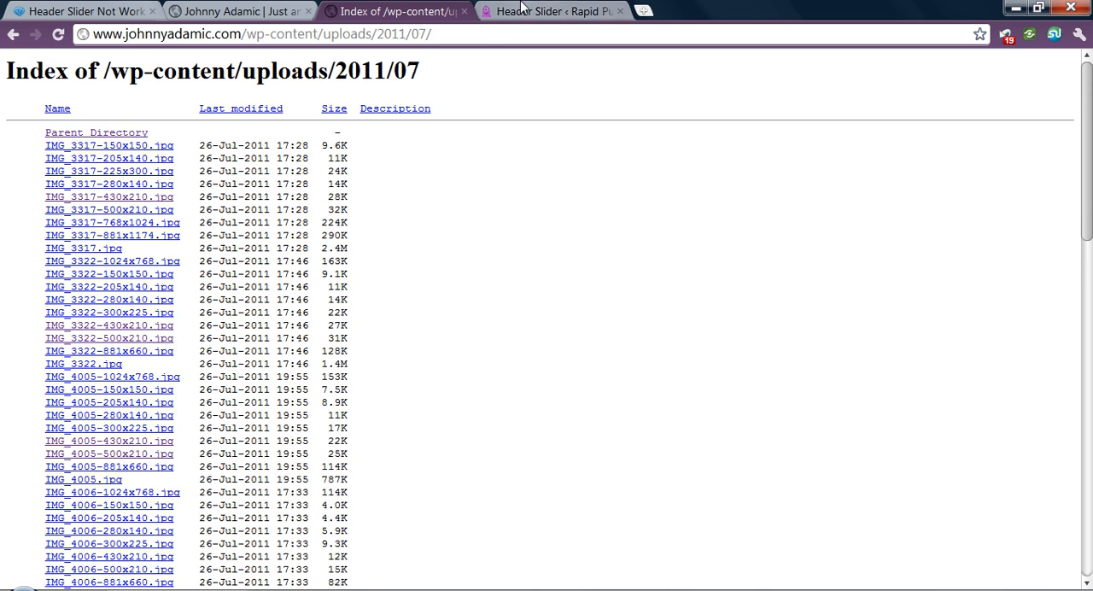
pyautogui.click(551, 11)
pyautogui.scroll(-3, 459, 448)
pyautogui.click(298, 561)
pyautogui.hotkey('ctrl', 'a')
pyautogui.hotkey('ctrl', 'v')
# - Copy the link address of IMG_4020-500x210.jpg from the uploads index and use it as Image #4's Image Path
pyautogui.click(389, 11)
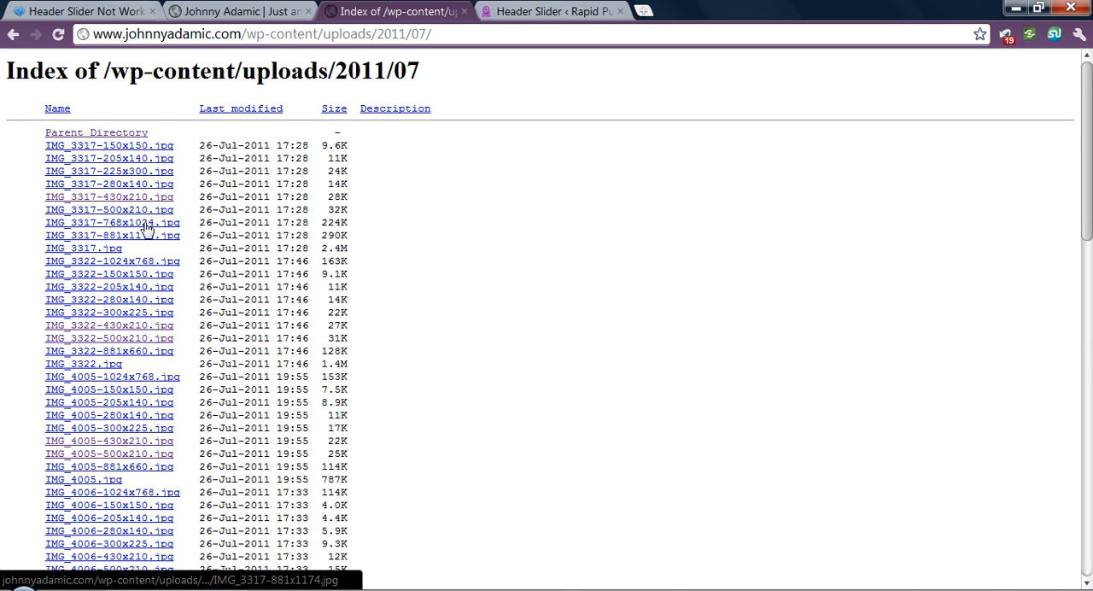
pyautogui.scroll(-3, 132, 442)
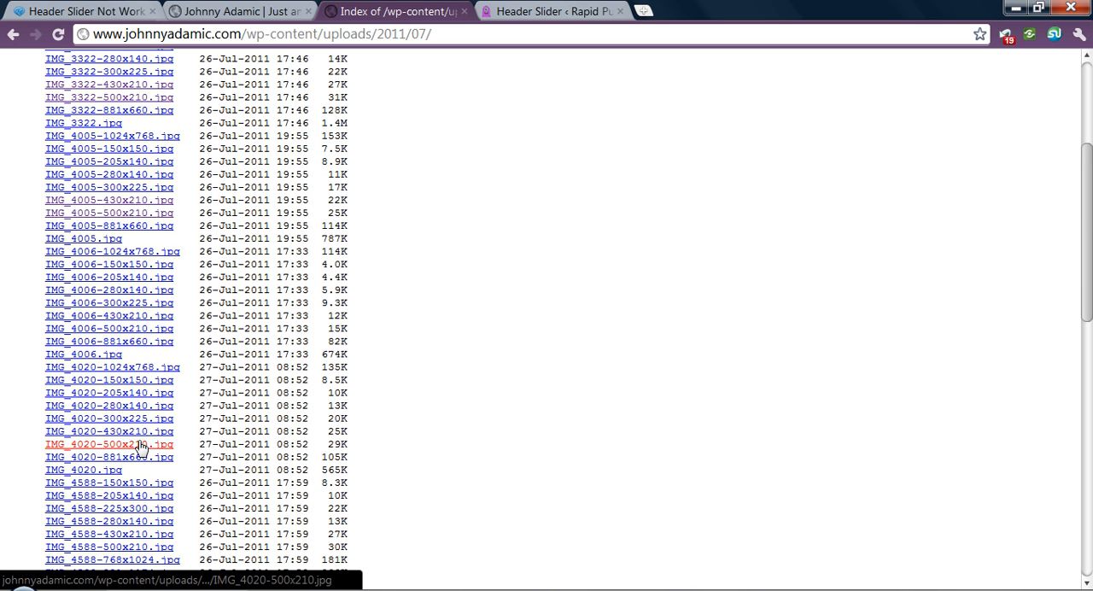
pyautogui.rightClick(138, 433)
pyautogui.click(229, 379)
pyautogui.click(555, 11)
pyautogui.scroll(-5, 418, 424)
pyautogui.scroll(-2, 418, 424)
pyautogui.click(338, 558)
pyautogui.hotkey('ctrl', 'a')
pyautogui.hotkey('ctrl', 'v')
pyautogui.scroll(7, 526, 485)
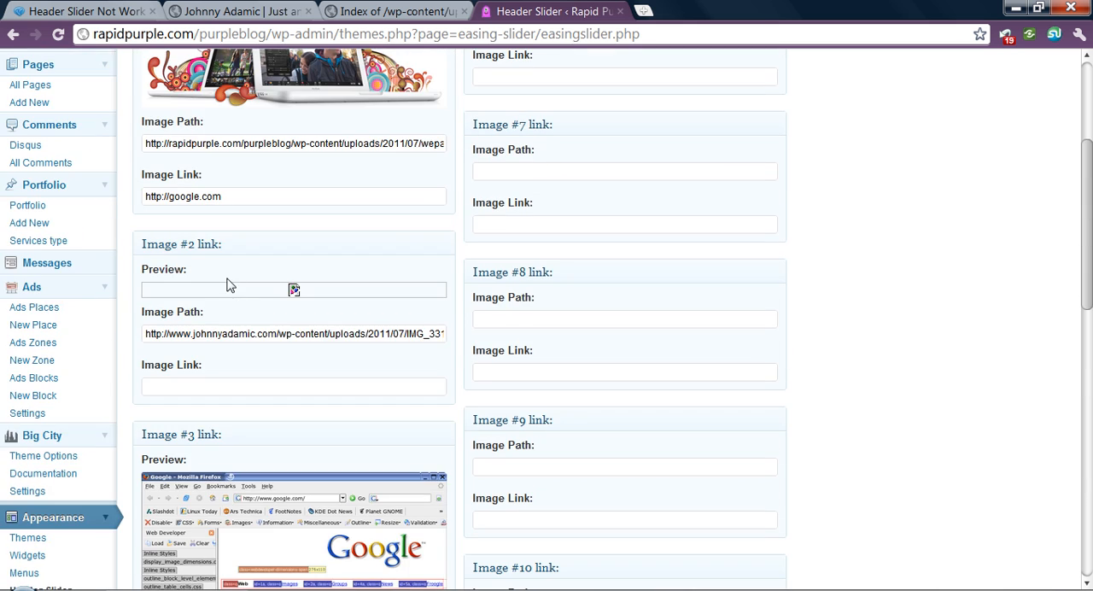
pyautogui.click(193, 389)
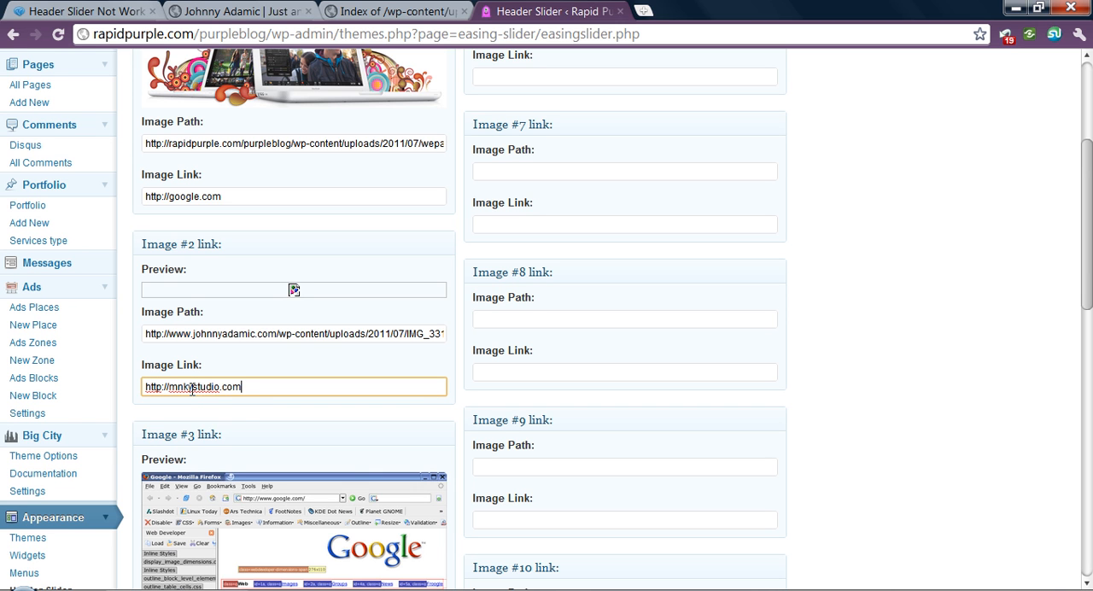
pyautogui.scroll(-4, 233, 410)
# - Copy the home page address of the blog showing Embrace the Bitter and paste it as the Image Link of Images #3 and #4
pyautogui.click(239, 10)
pyautogui.click(240, 34)
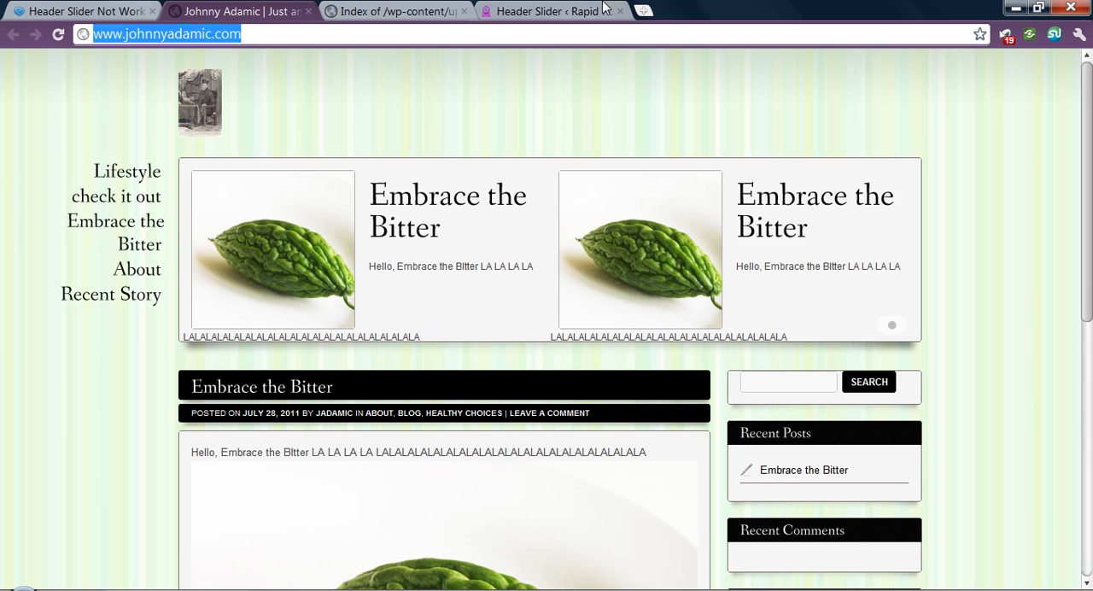
pyautogui.click(563, 10)
pyautogui.scroll(-2, 370, 408)
pyautogui.click(260, 290)
pyautogui.hotkey('ctrl', 'v')
pyautogui.scroll(-1, 550, 452)
pyautogui.scroll(-2, 554, 462)
pyautogui.click(210, 453)
pyautogui.hotkey('ctrl', 'v')
pyautogui.scroll(3, 520, 452)
pyautogui.scroll(10, 523, 452)
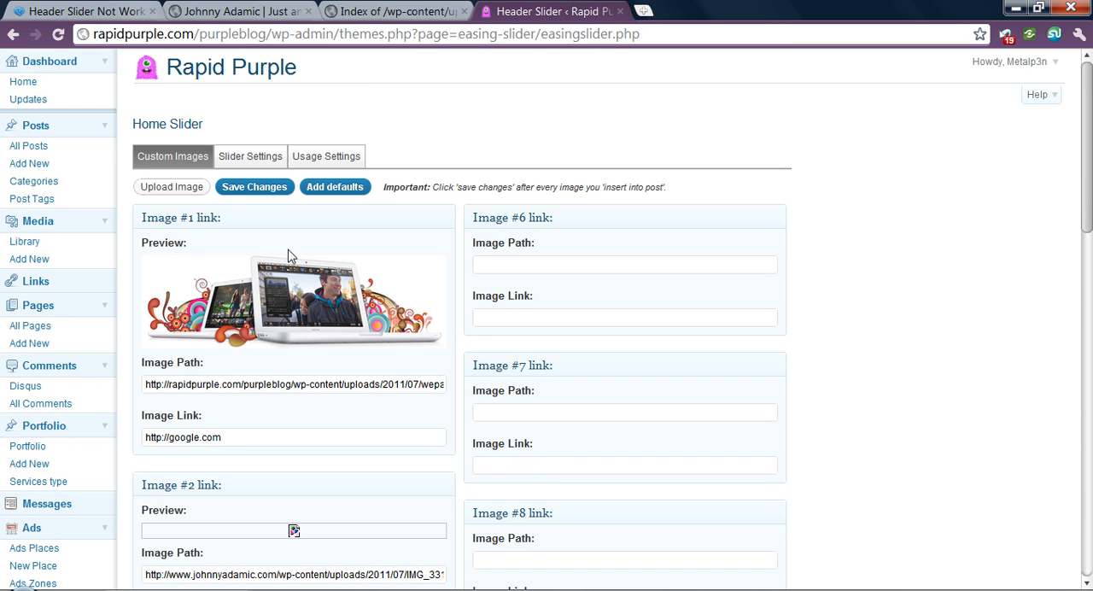
# - Save the header slider's image paths and links, and review the updated image previews
pyautogui.click(238, 193)
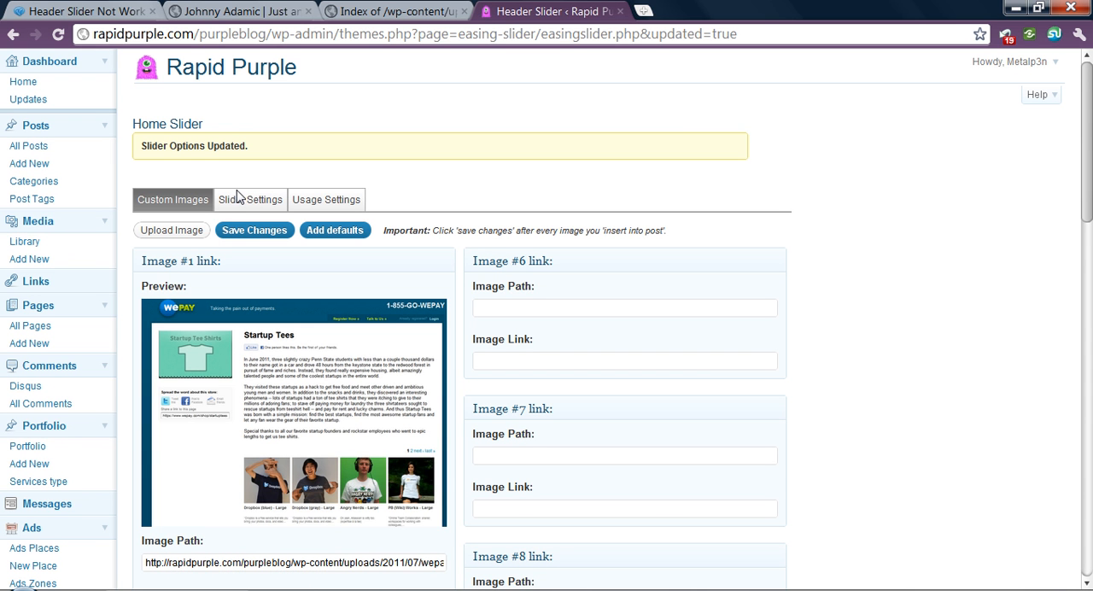
pyautogui.scroll(-10, 548, 357)
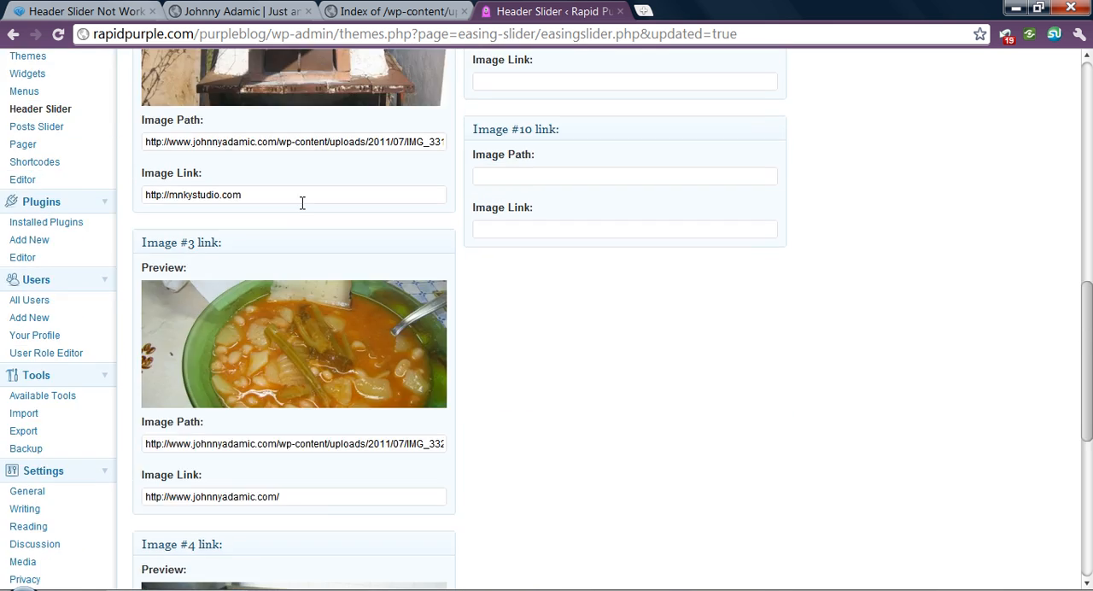
pyautogui.scroll(12, 386, 342)
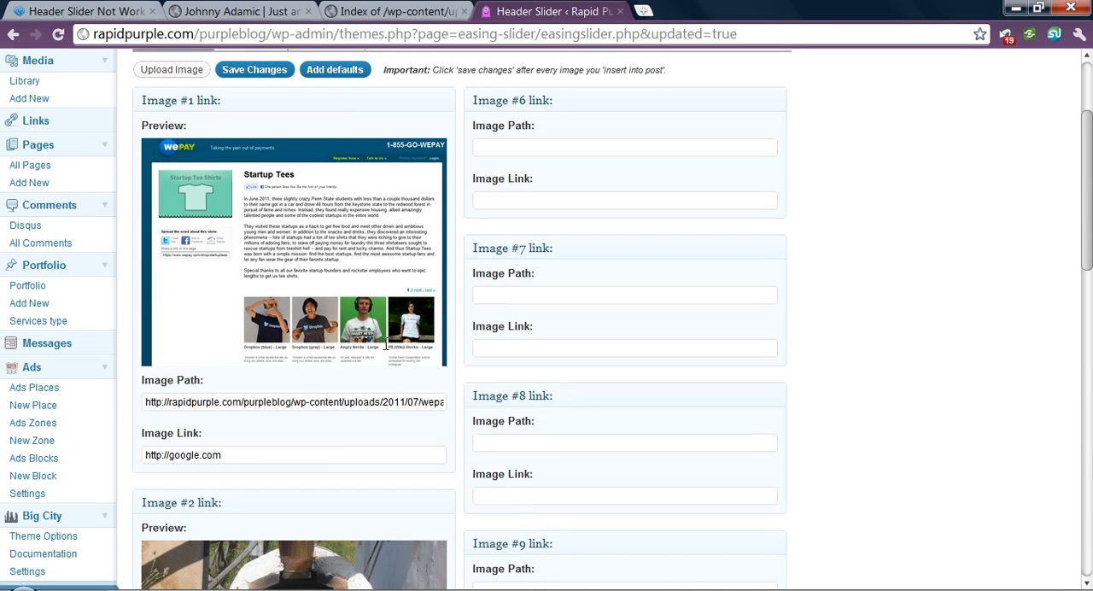
pyautogui.scroll(-2, 415, 468)
pyautogui.scroll(5, 415, 468)
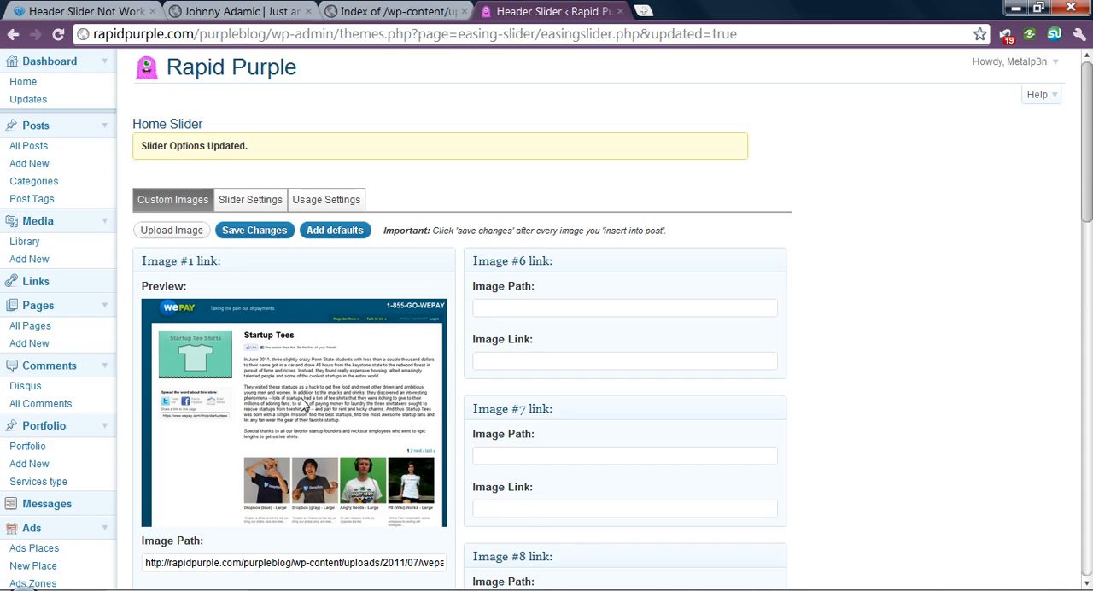
# - Create a new page titled "My Custom Header Slider Page" with the body text "Some text here for my page."
pyautogui.middleClick(44, 343)
pyautogui.click(700, 6)
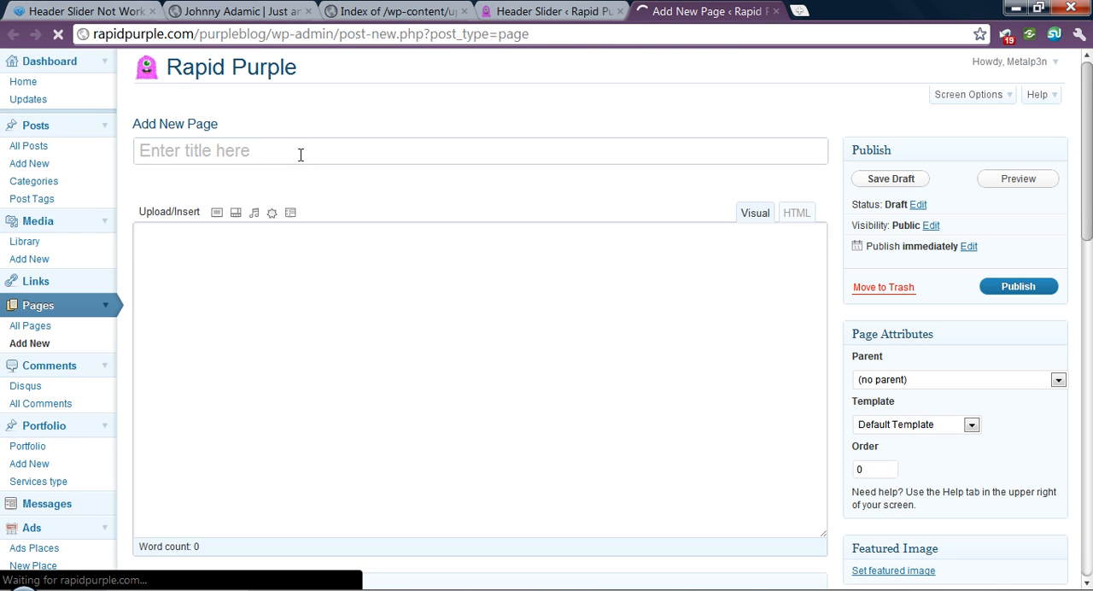
pyautogui.write('My Cust')
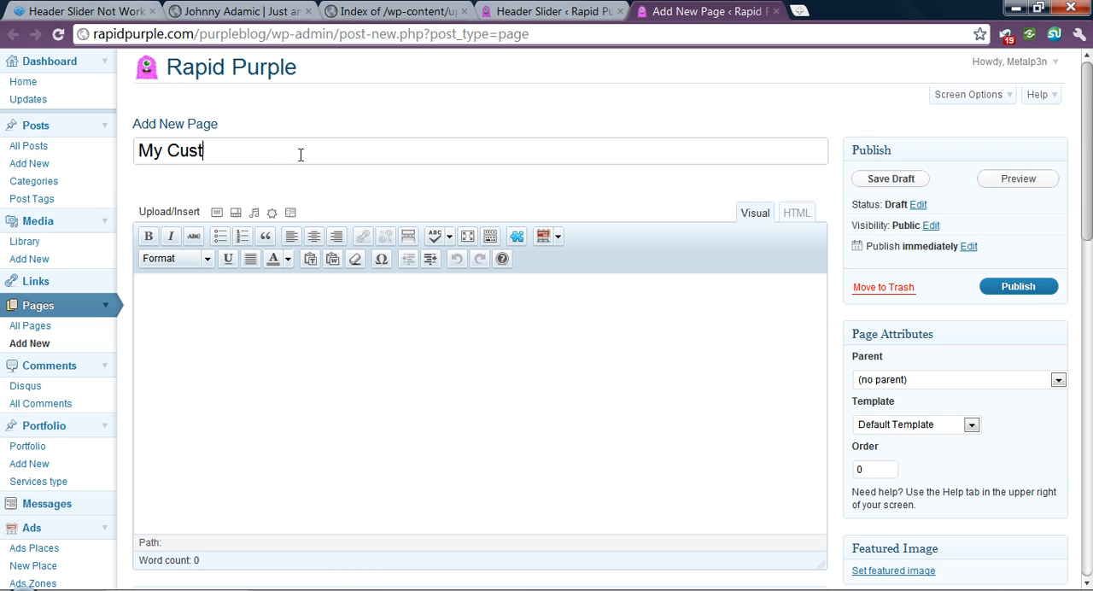
pyautogui.write('om Header Slider Page')
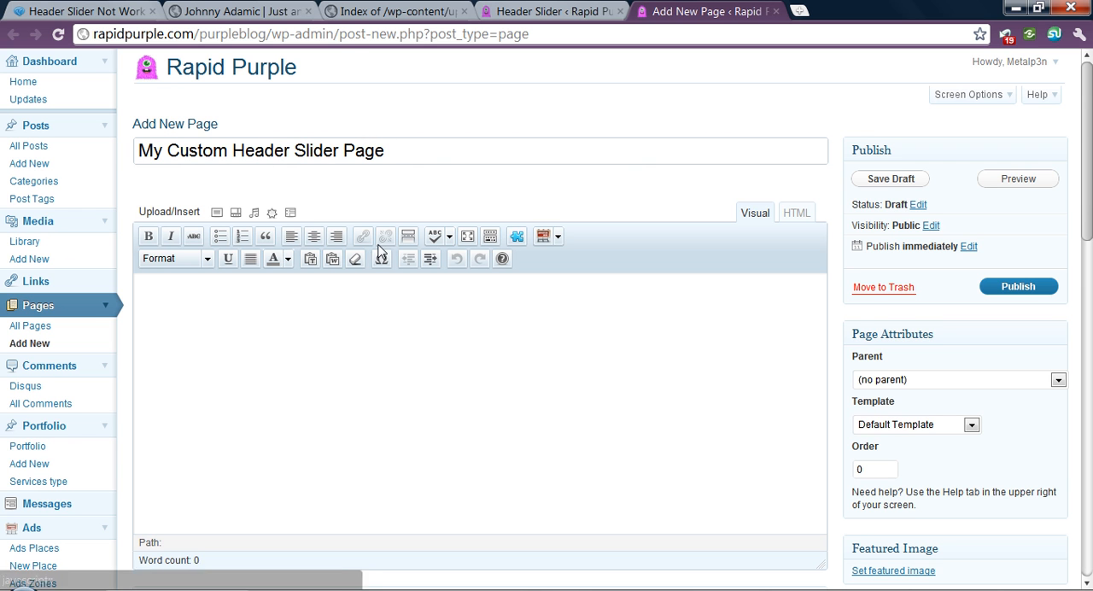
pyautogui.scroll(-2, 397, 314)
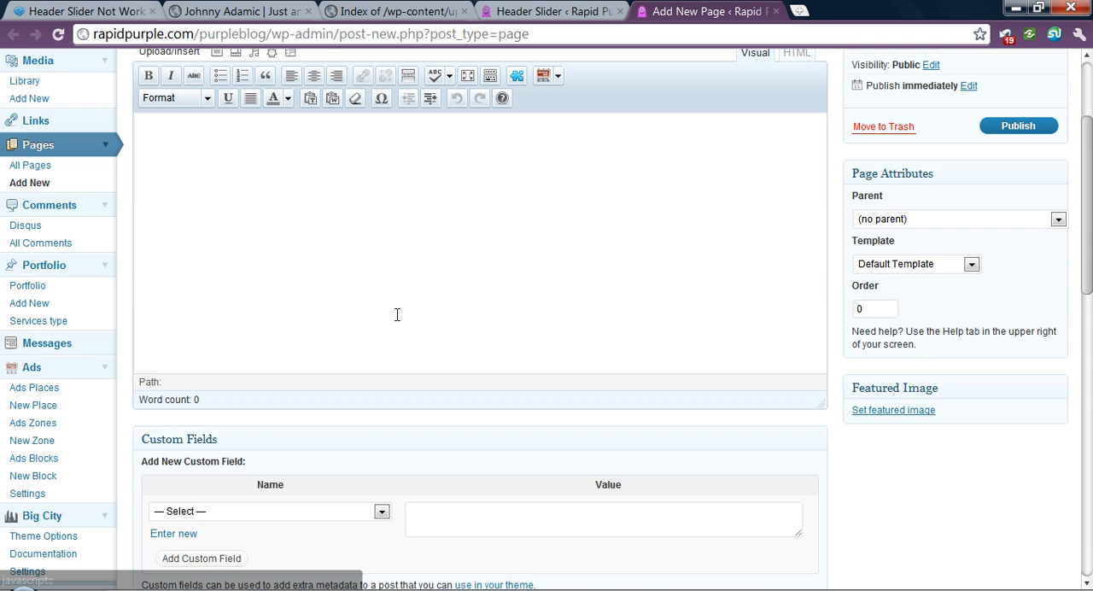
pyautogui.scroll(1, 398, 315)
pyautogui.click(415, 283)
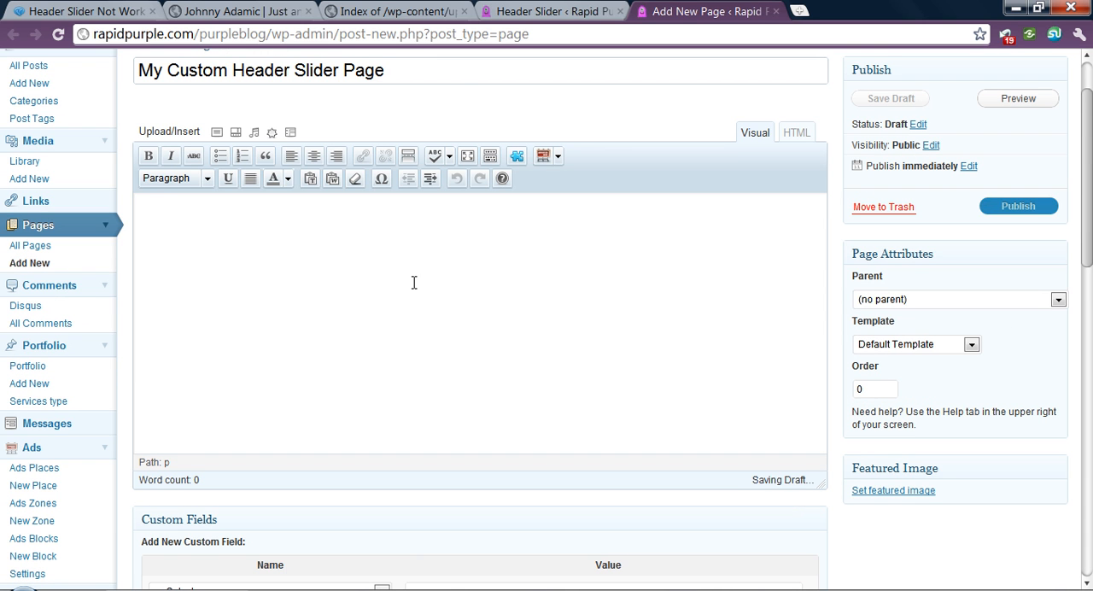
pyautogui.write('Some text here for my page.')
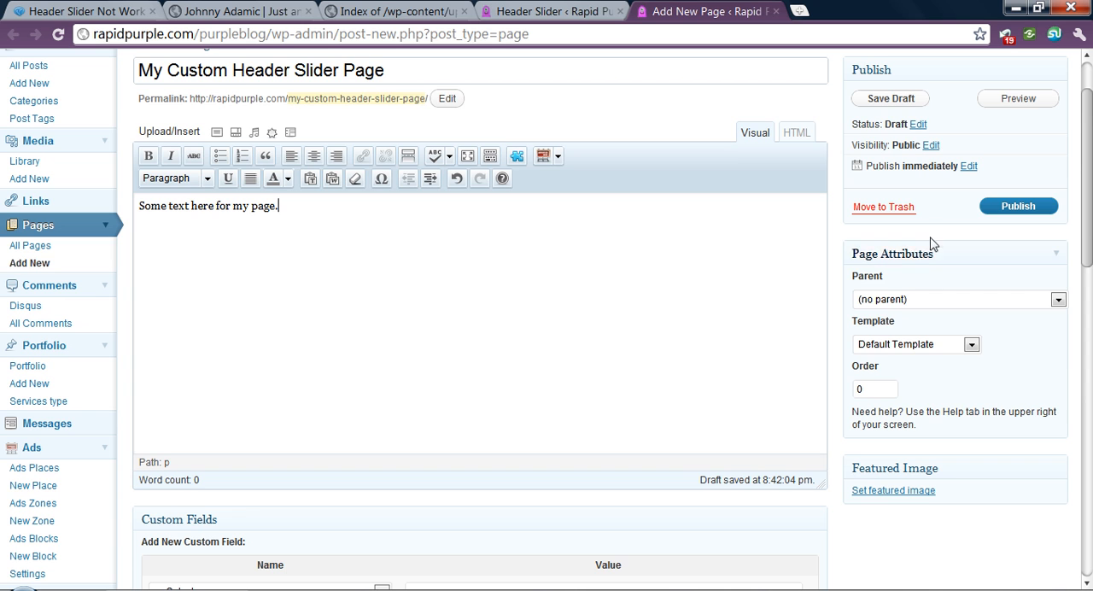
# - Assign the Header + Right sidebar template to the new page and publish it
pyautogui.scroll(-1, 948, 287)
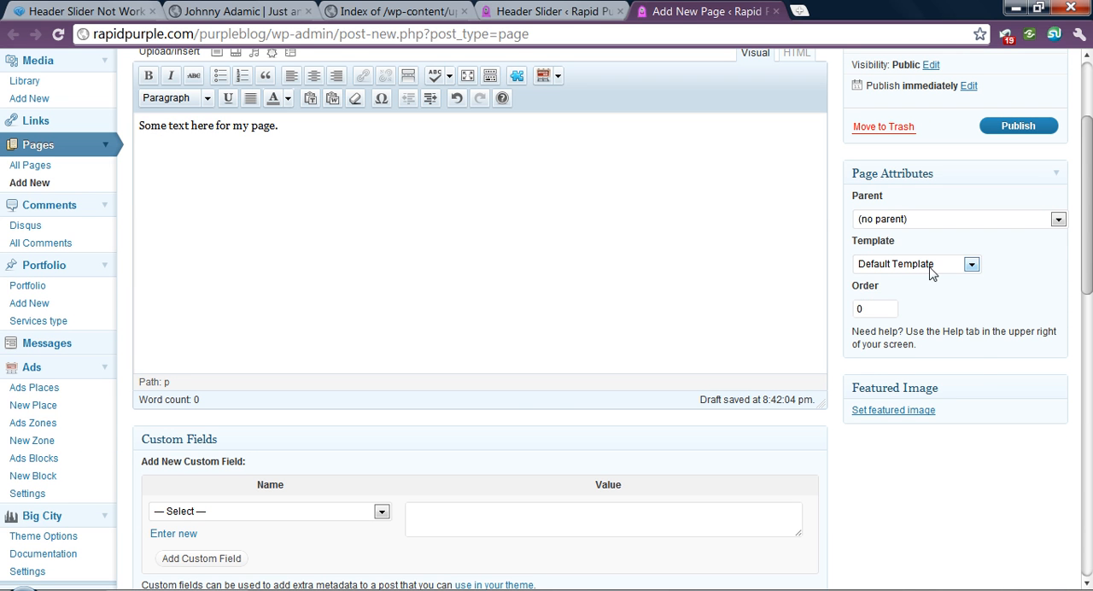
pyautogui.click(971, 264)
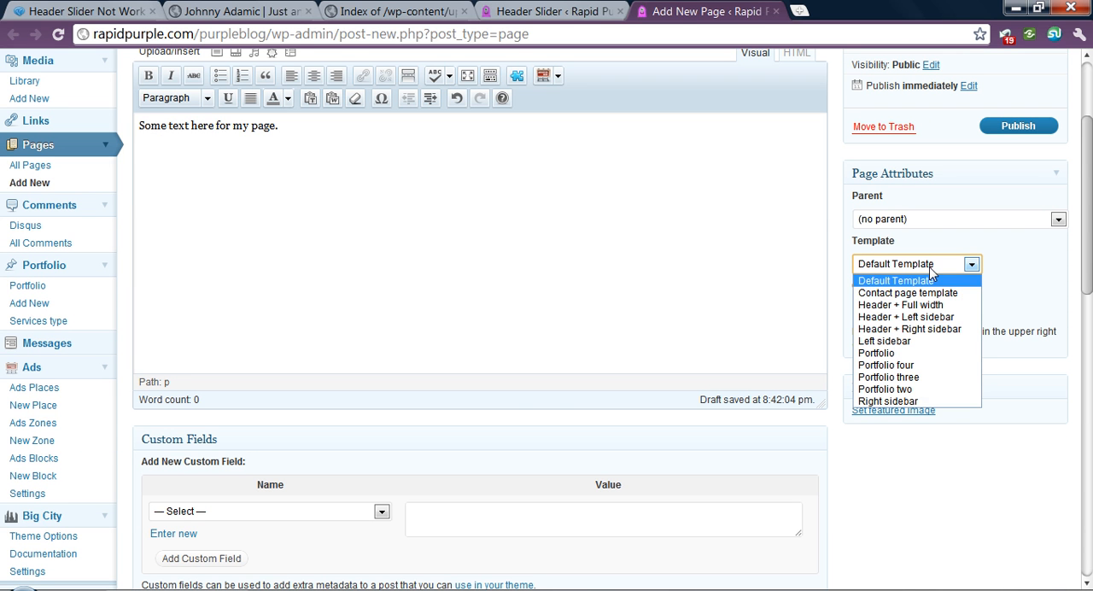
pyautogui.click(923, 330)
pyautogui.click(979, 305)
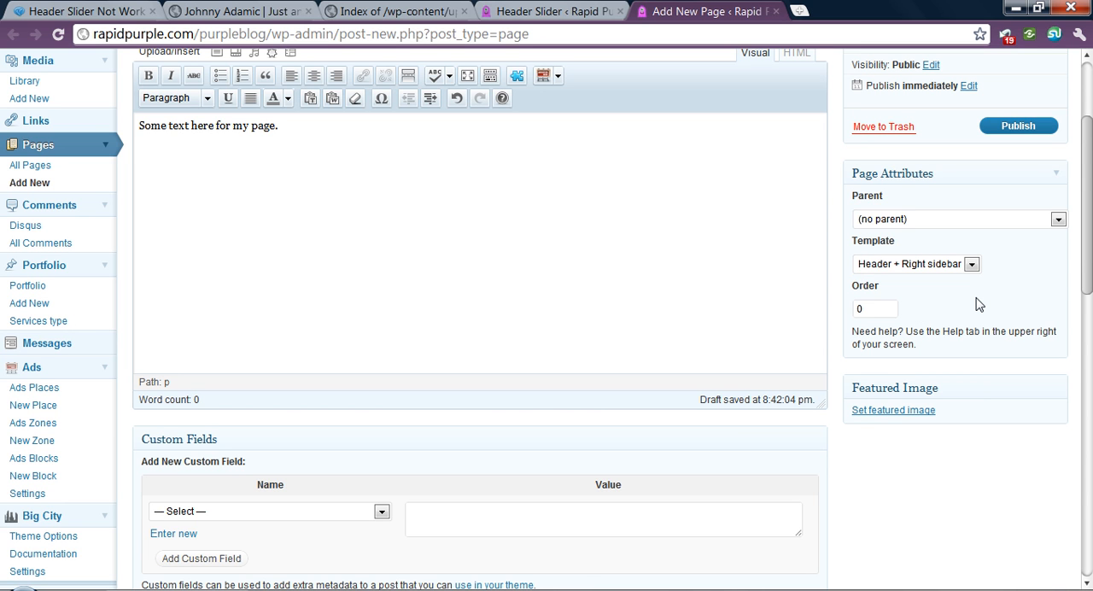
pyautogui.click(873, 262)
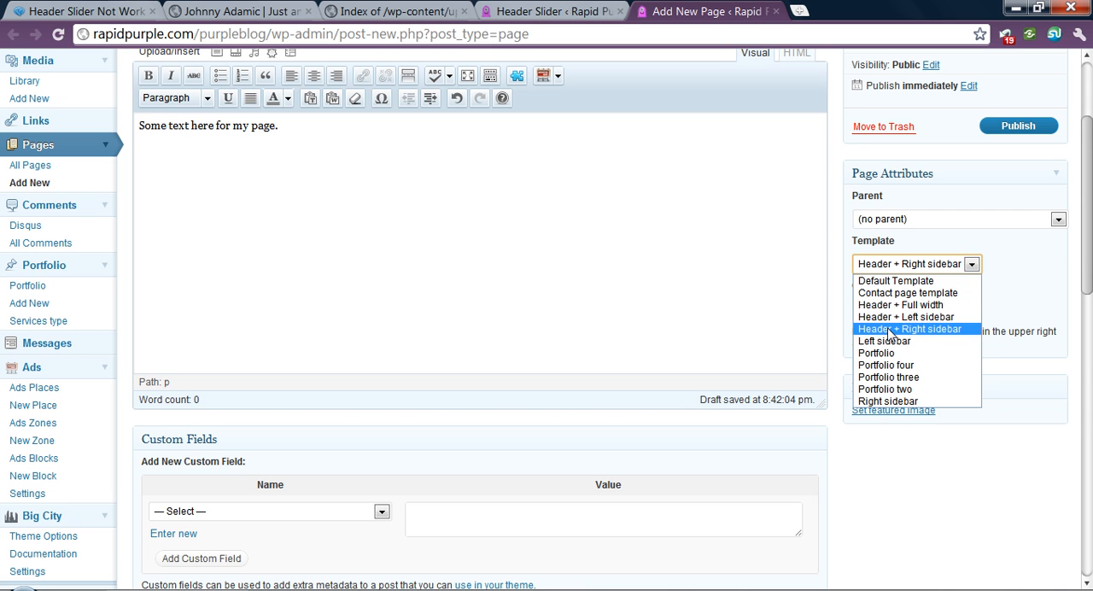
pyautogui.click(1042, 314)
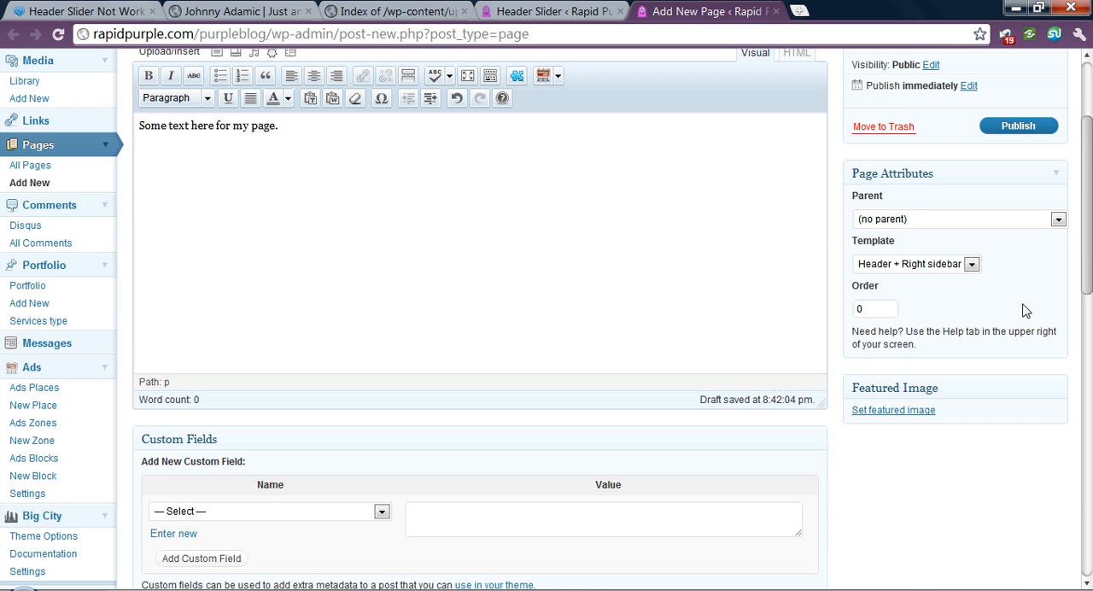
pyautogui.scroll(2, 1025, 310)
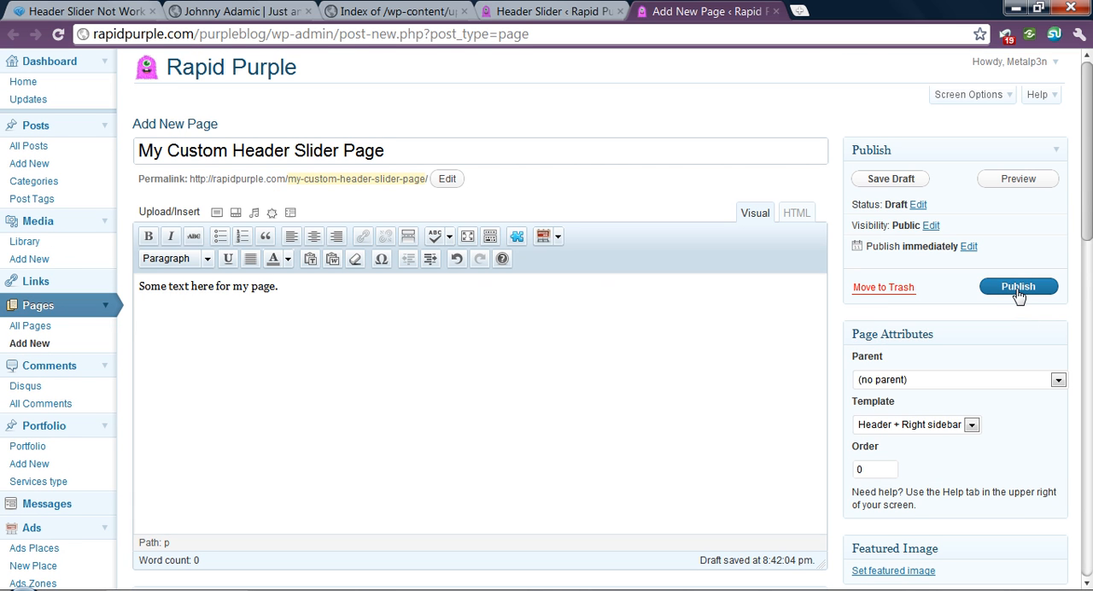
pyautogui.click(1018, 287)
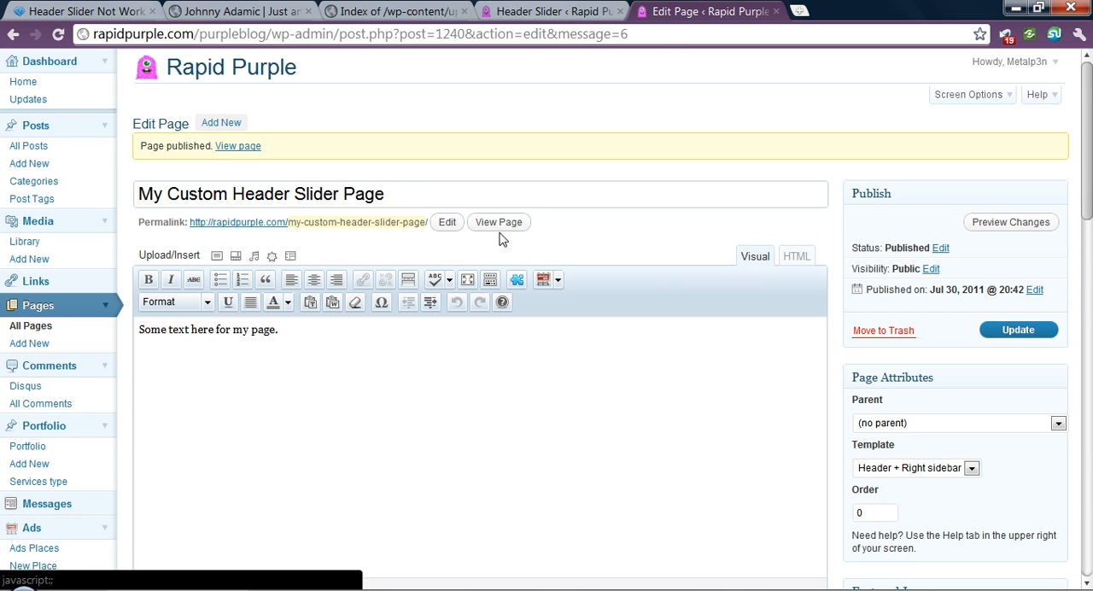
# - View the published page in a separate tab, test the soup slide's image link and return to the page
pyautogui.middleClick(501, 224)
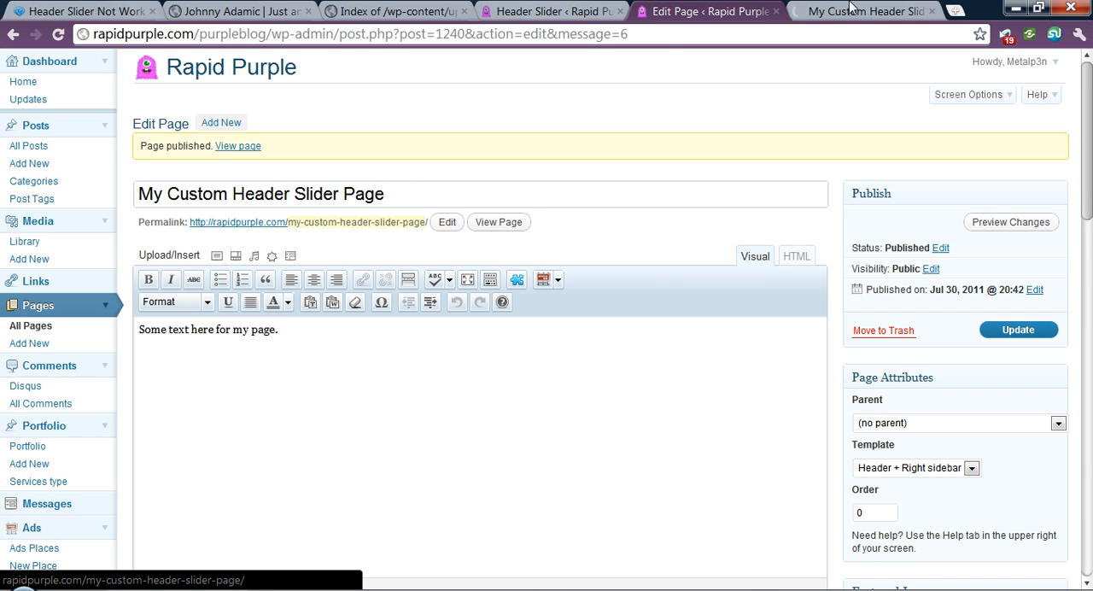
pyautogui.click(880, 12)
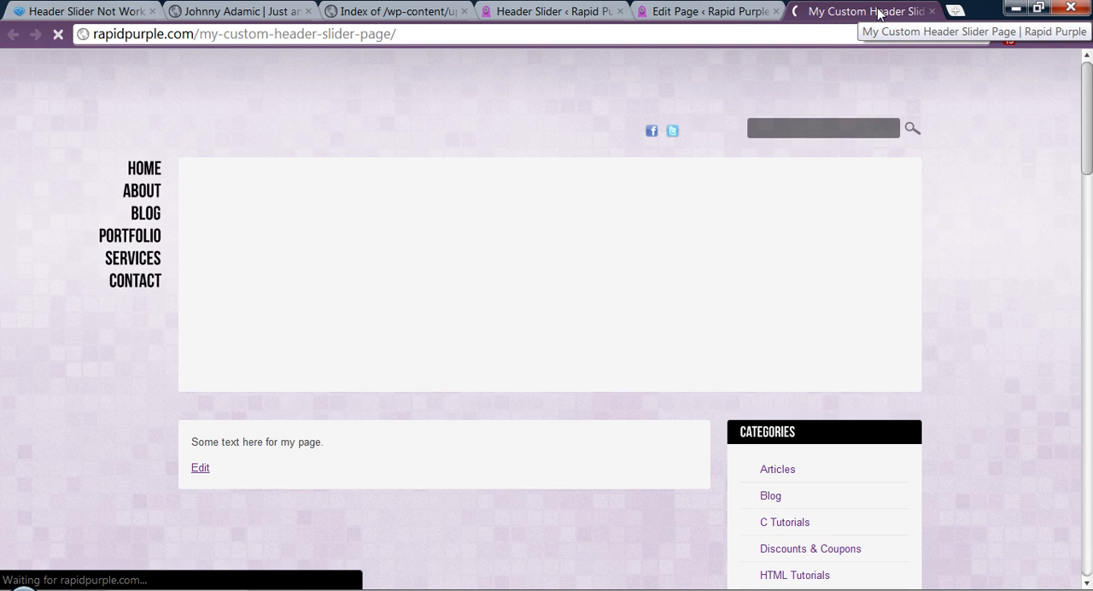
pyautogui.scroll(-1, 986, 349)
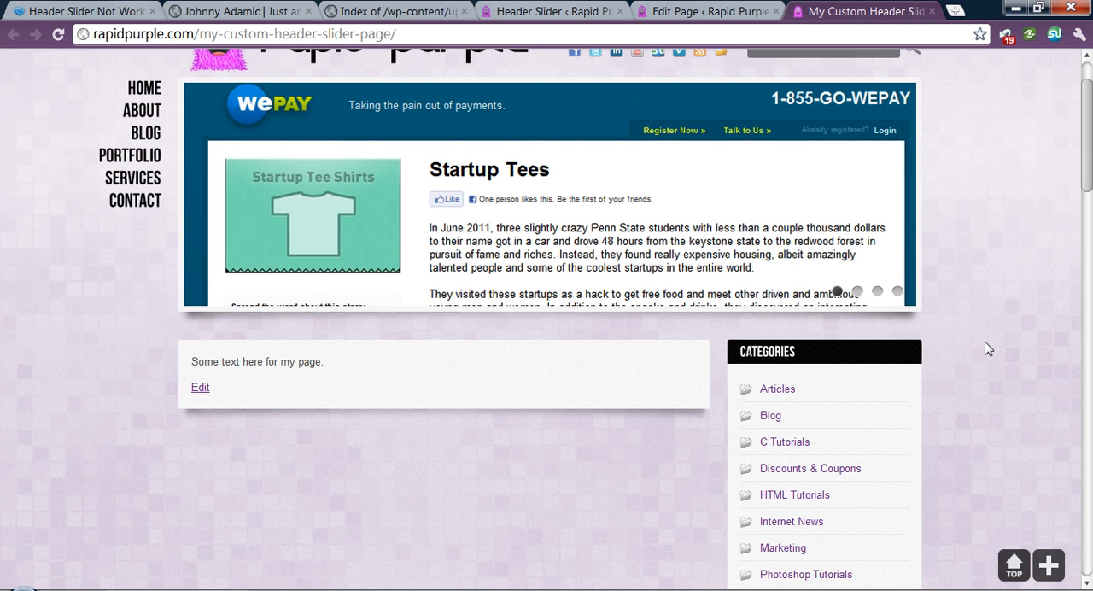
pyautogui.scroll(1, 986, 349)
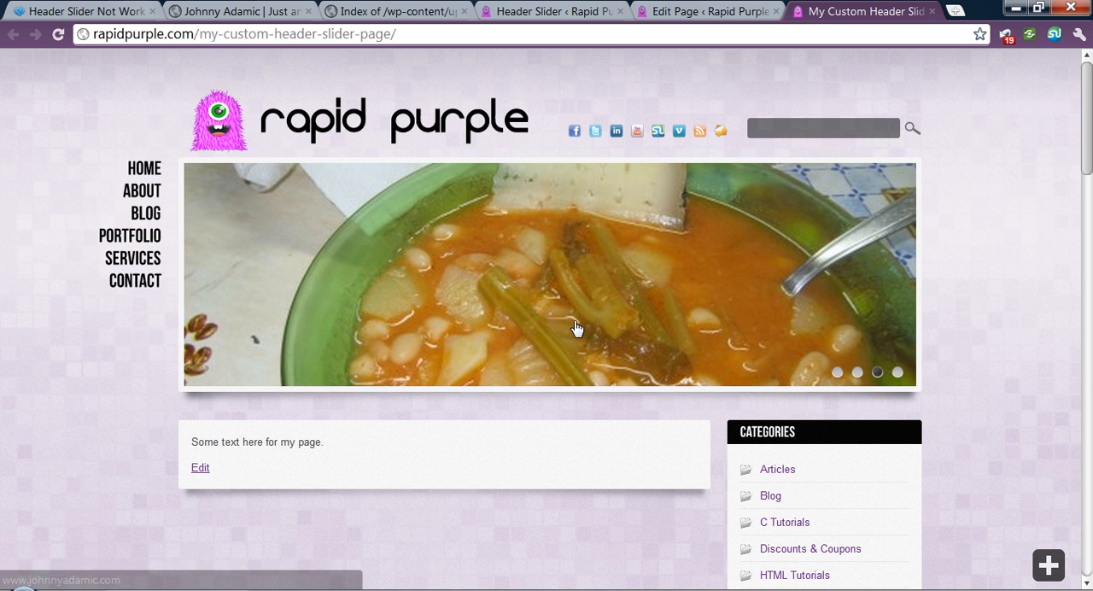
pyautogui.click(527, 303)
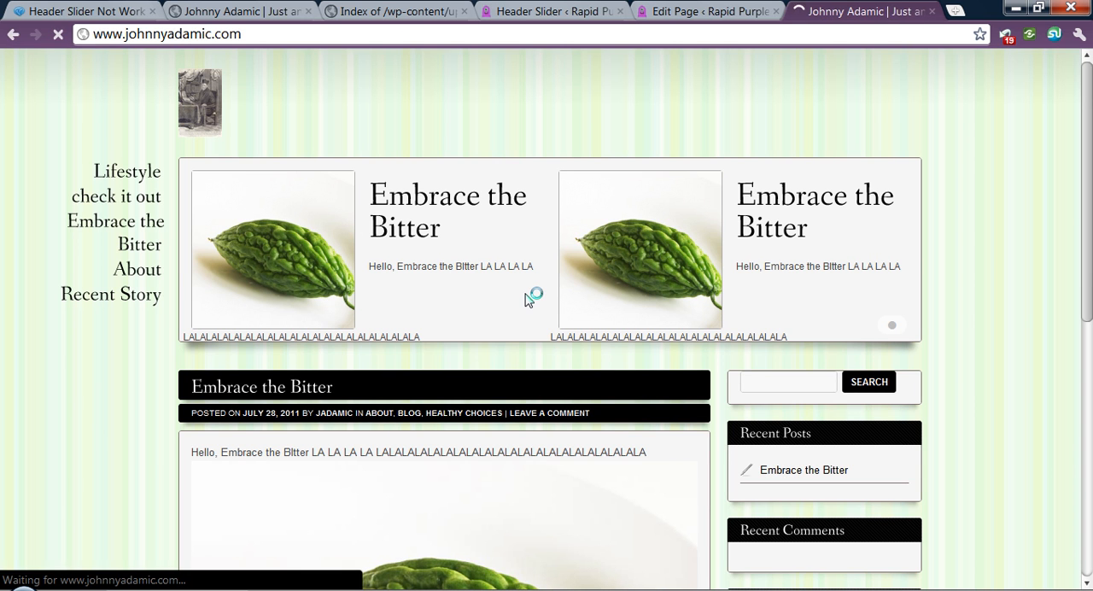
pyautogui.click(13, 34)
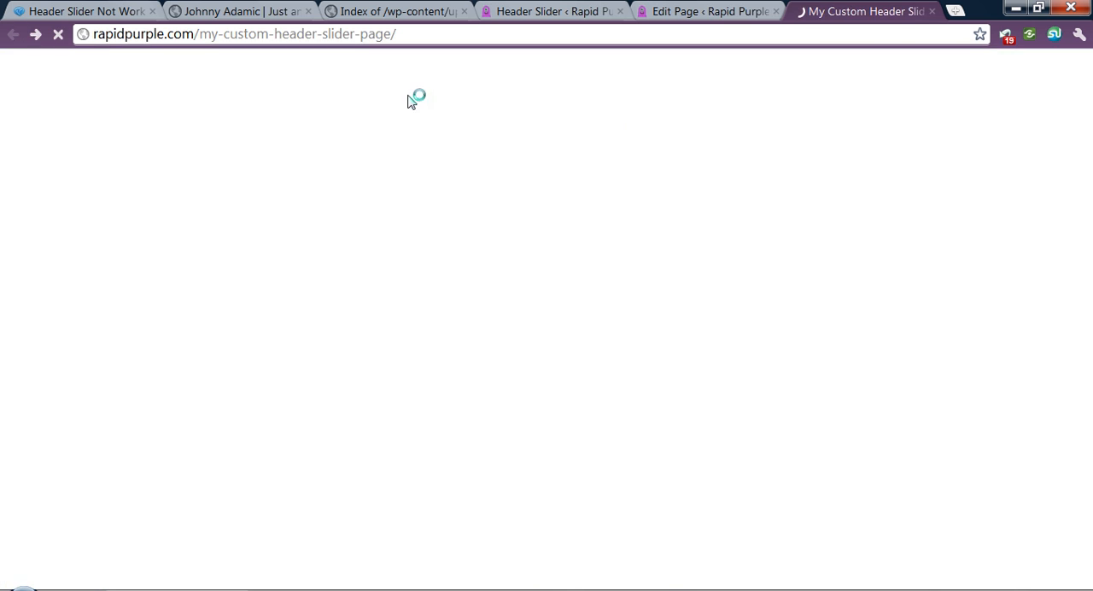
# - Return to the page's edit screen and look through its settings for the Custom Header Image section
pyautogui.click(722, 10)
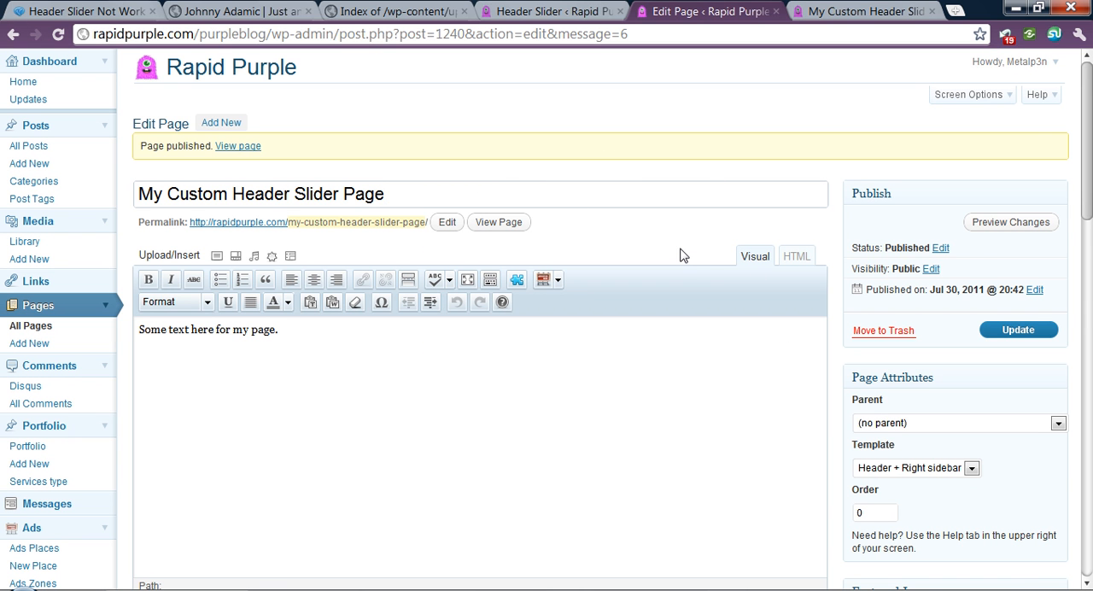
pyautogui.scroll(-3, 683, 254)
pyautogui.scroll(-6, 872, 447)
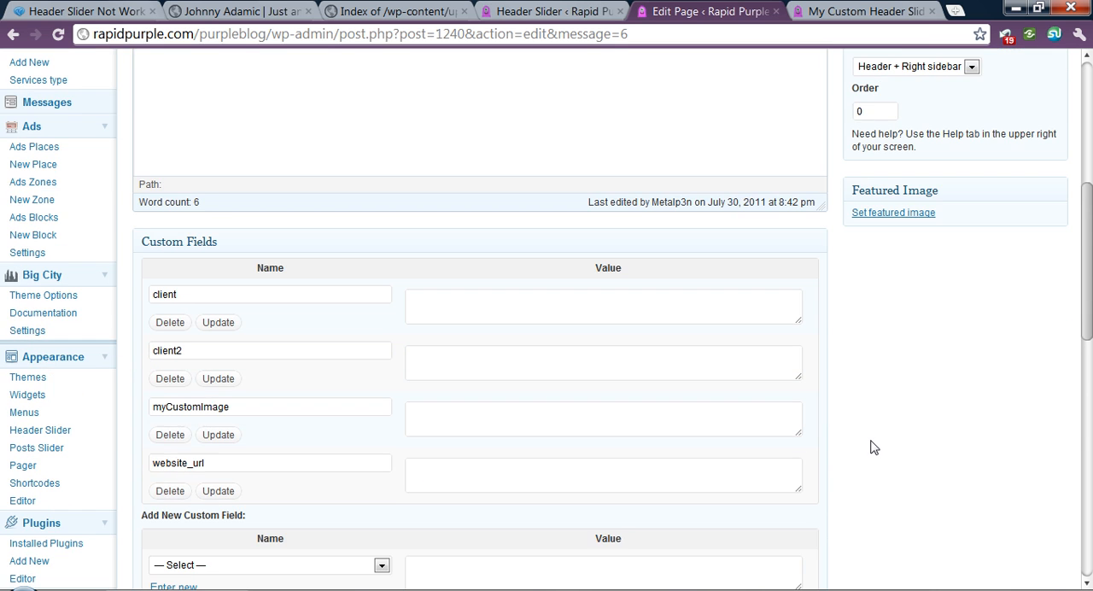
pyautogui.scroll(5, 873, 448)
pyautogui.scroll(2, 873, 448)
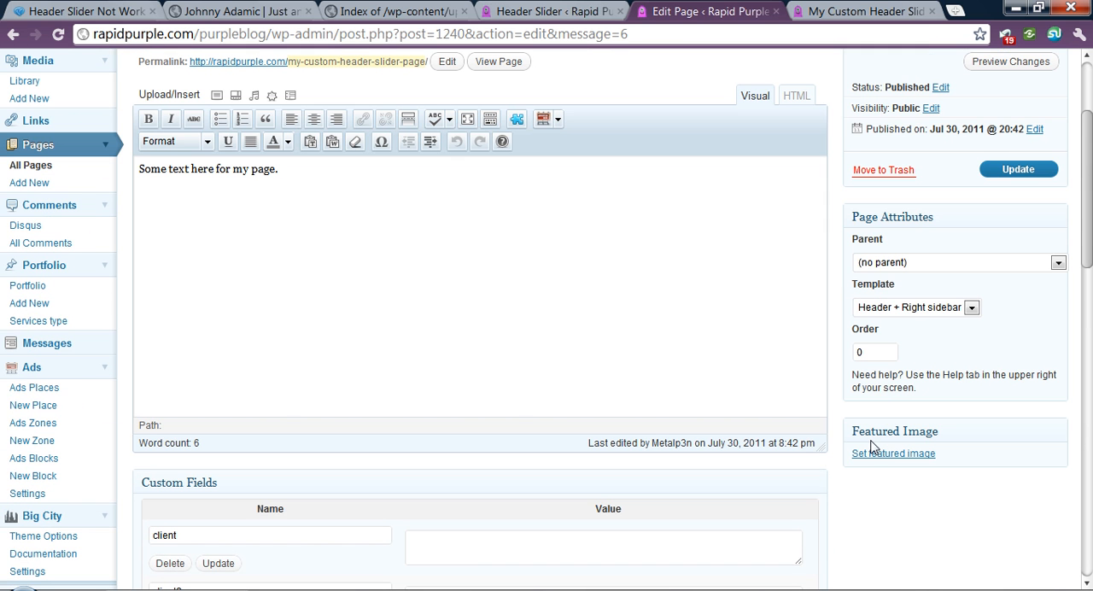
pyautogui.scroll(-5, 860, 484)
pyautogui.scroll(-2, 859, 483)
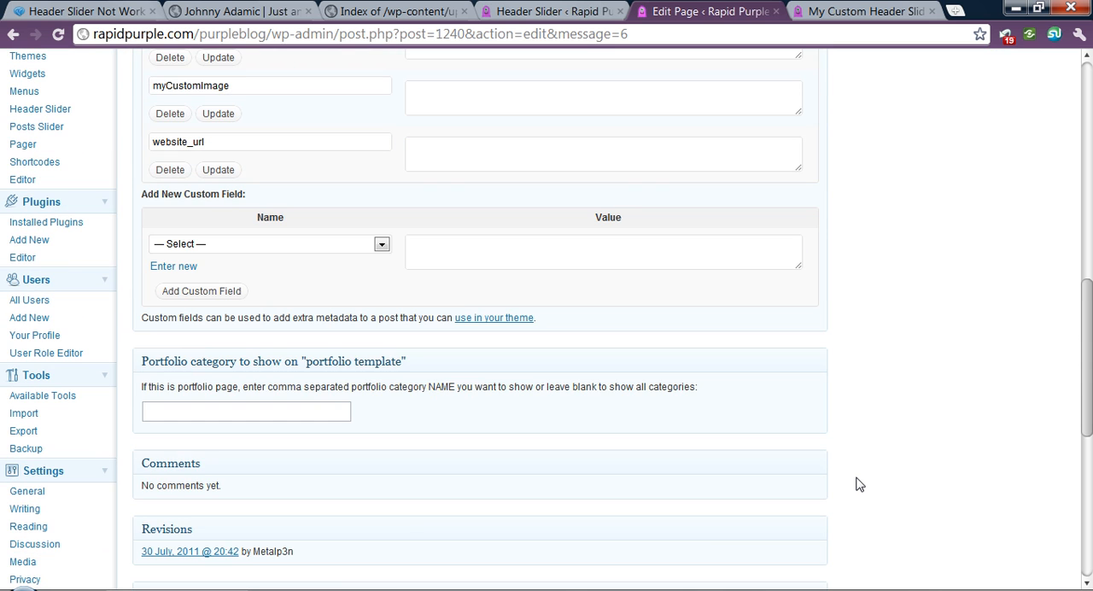
pyautogui.scroll(5, 859, 484)
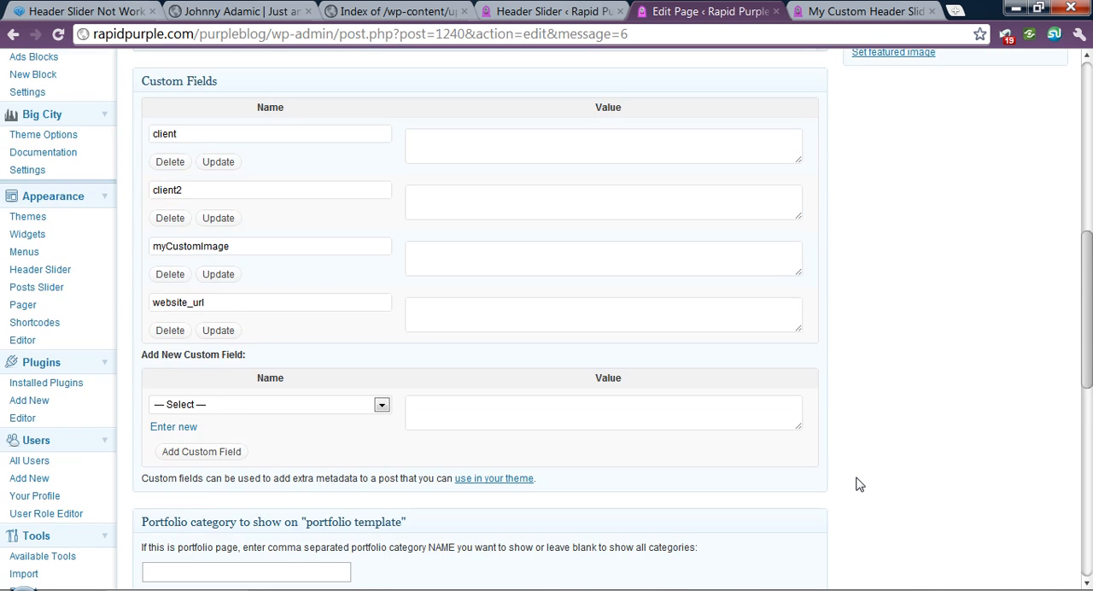
pyautogui.scroll(-6, 269, 321)
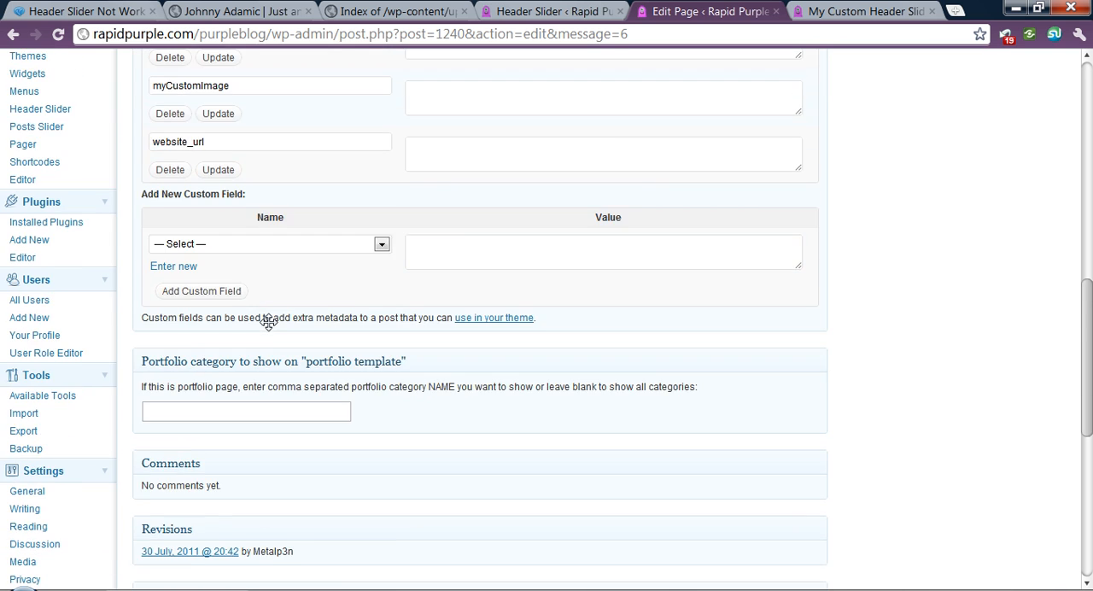
pyautogui.scroll(-2, 249, 318)
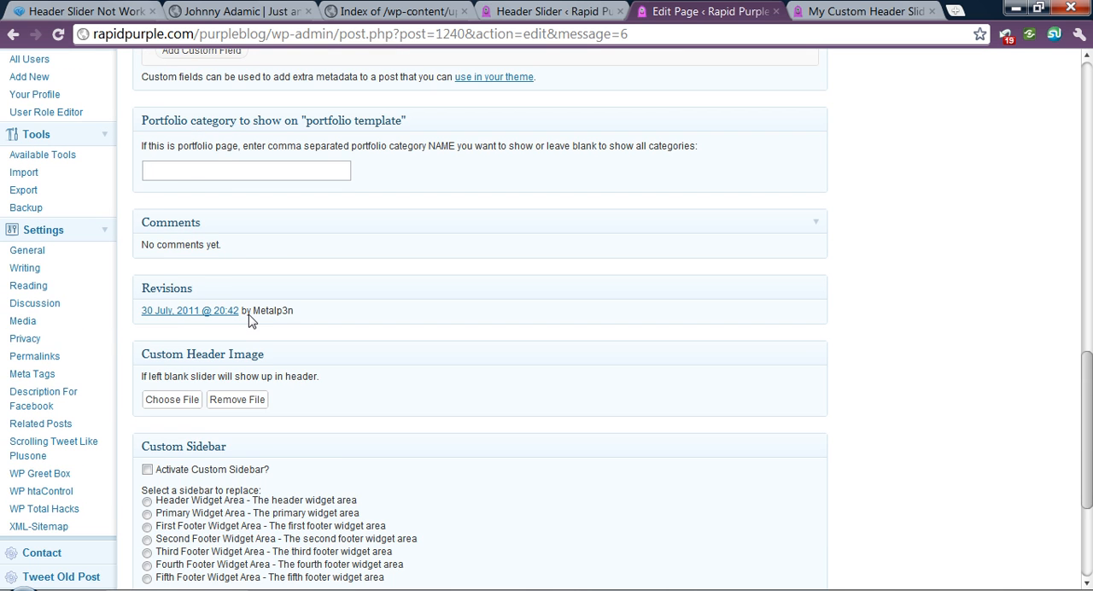
pyautogui.scroll(-1, 249, 318)
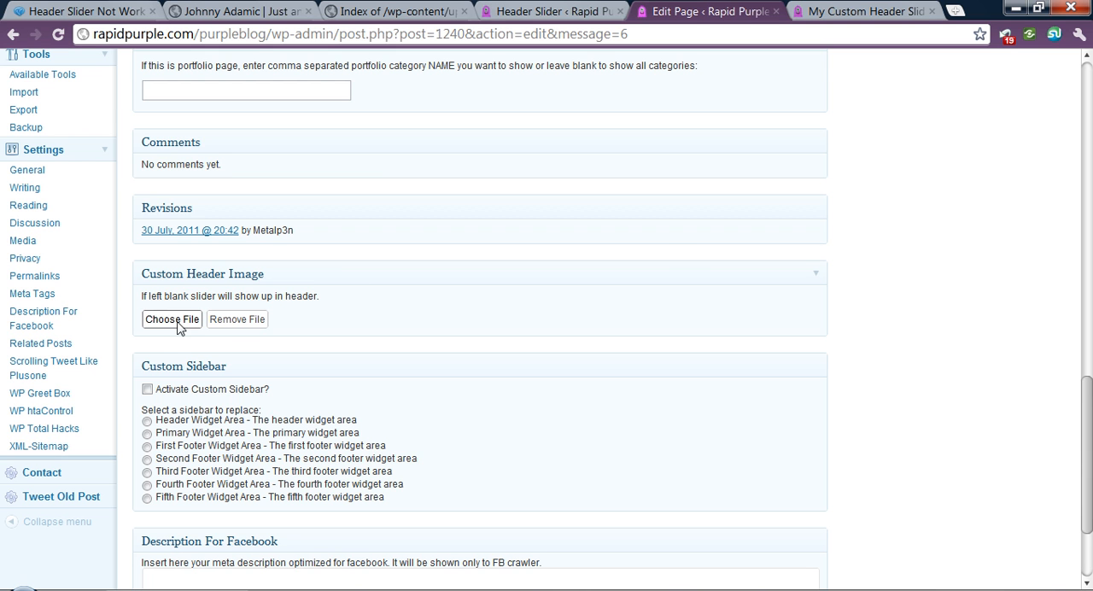
pyautogui.scroll(-1, 216, 322)
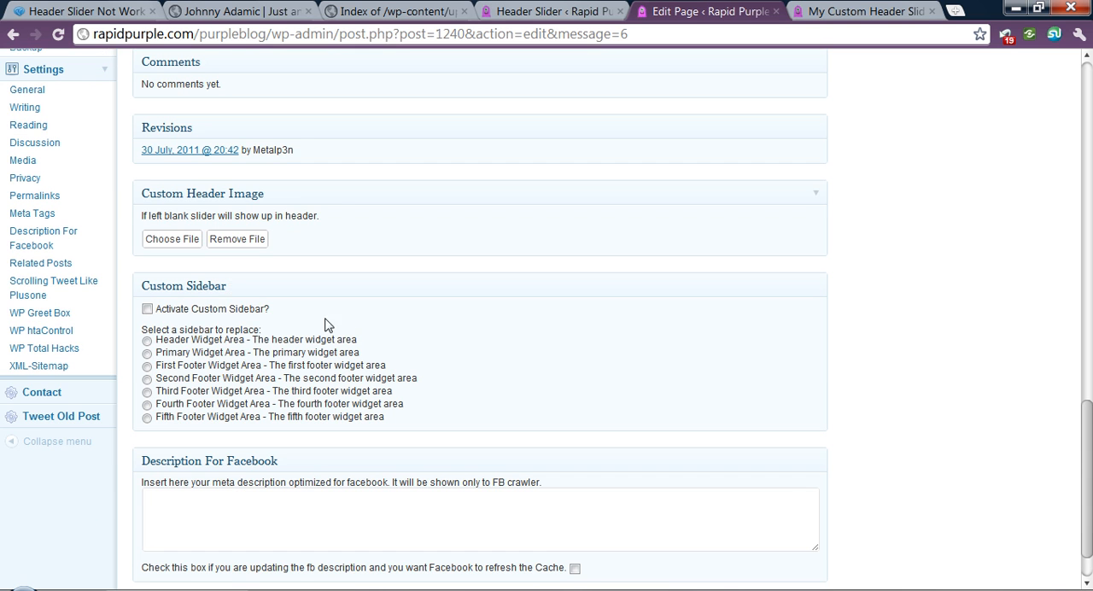
# - Upload "apply with linkedin.jpg" from the blog posts folder for the page's Custom Header Image
pyautogui.click(167, 239)
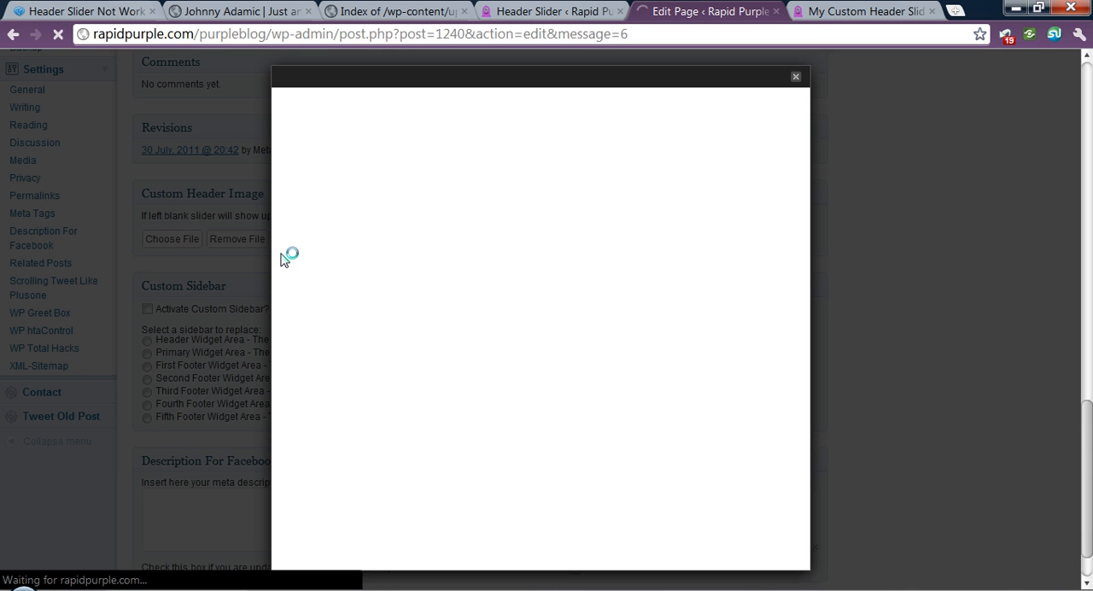
pyautogui.click(427, 173)
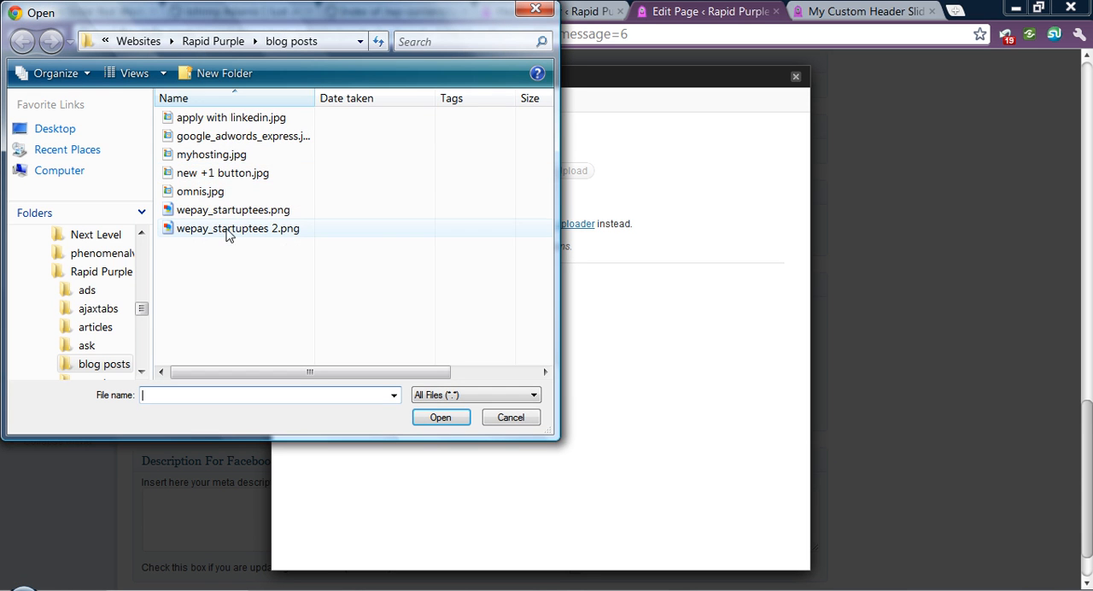
pyautogui.click(233, 120)
pyautogui.doubleClick(232, 122)
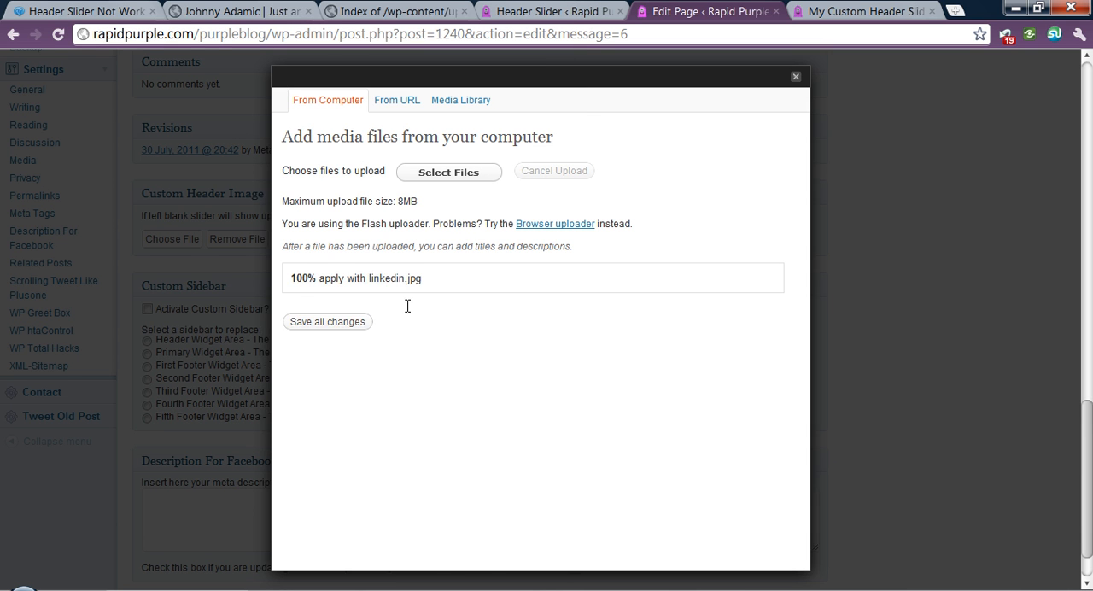
# - Insert the uploaded apply-with-linkedin1.jpg as the page's Custom Header Image and update the page
pyautogui.scroll(-3, 671, 419)
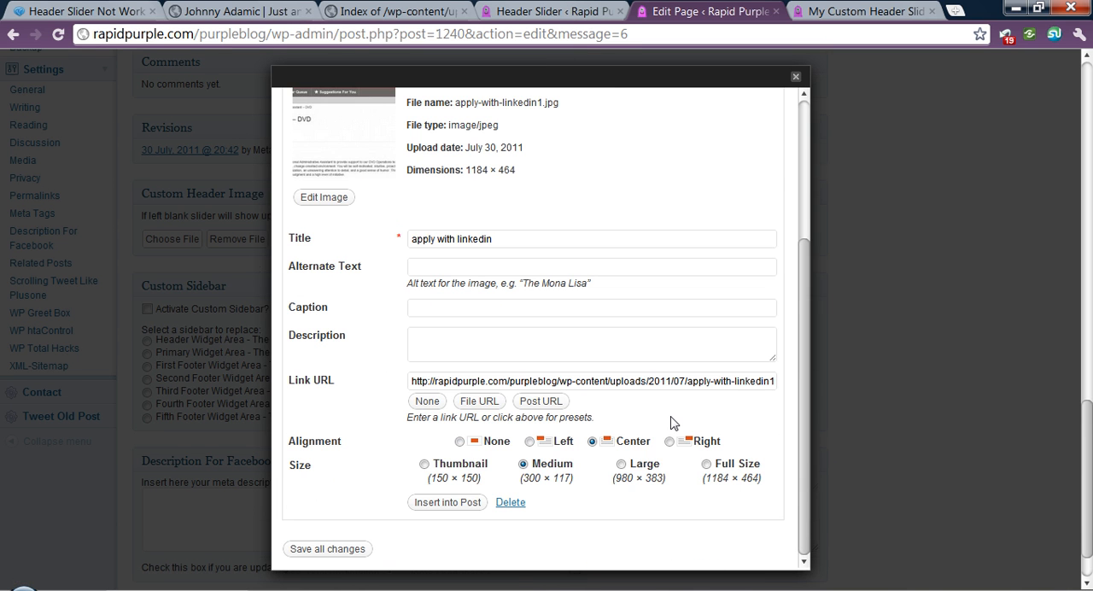
pyautogui.click(448, 503)
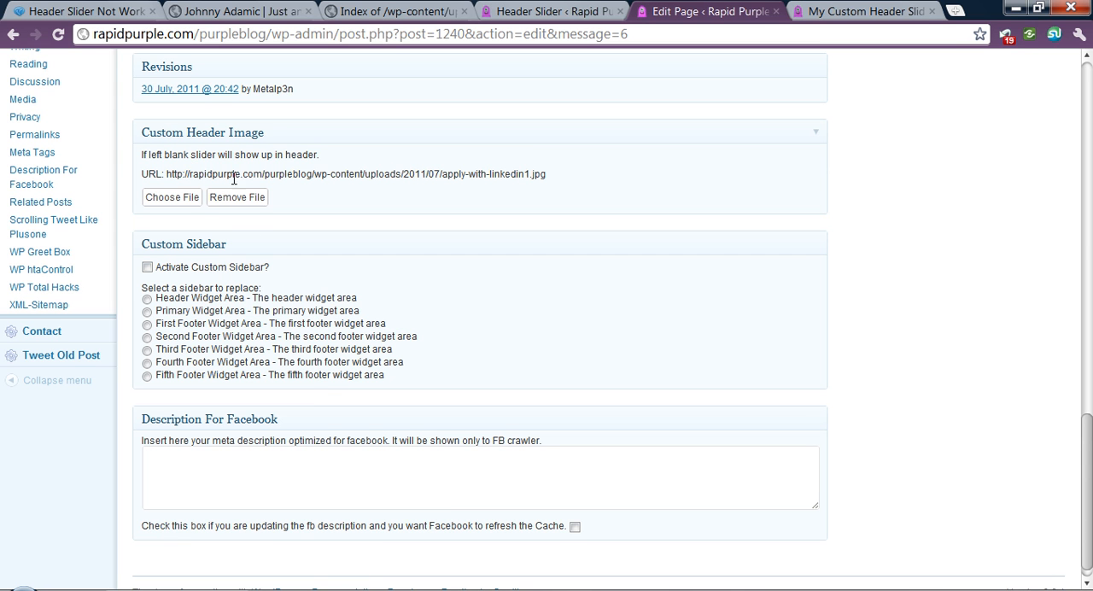
pyautogui.scroll(15, 701, 212)
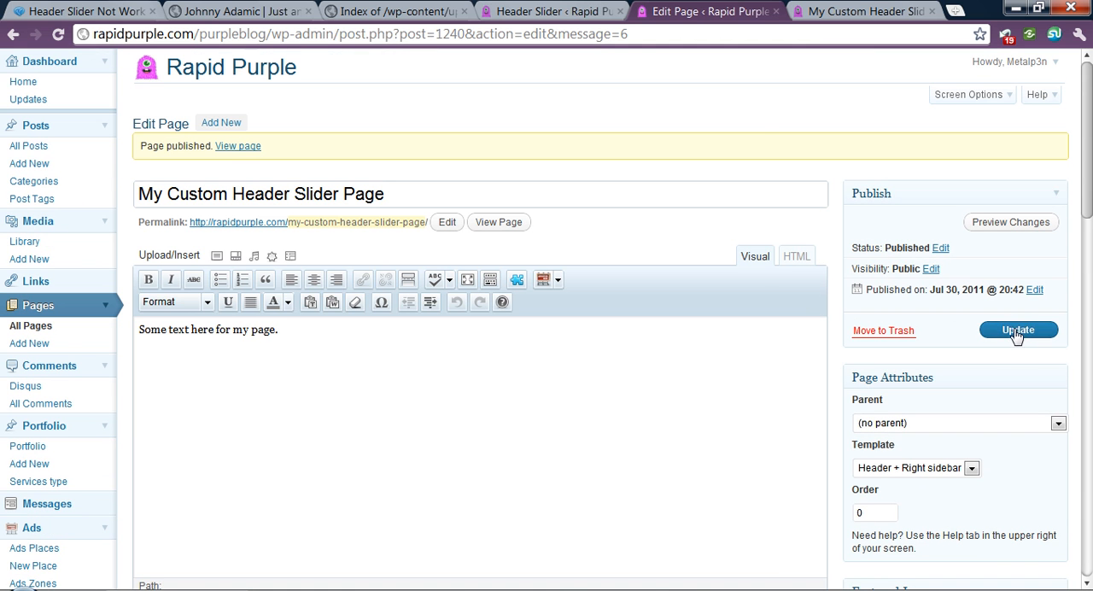
pyautogui.click(1016, 329)
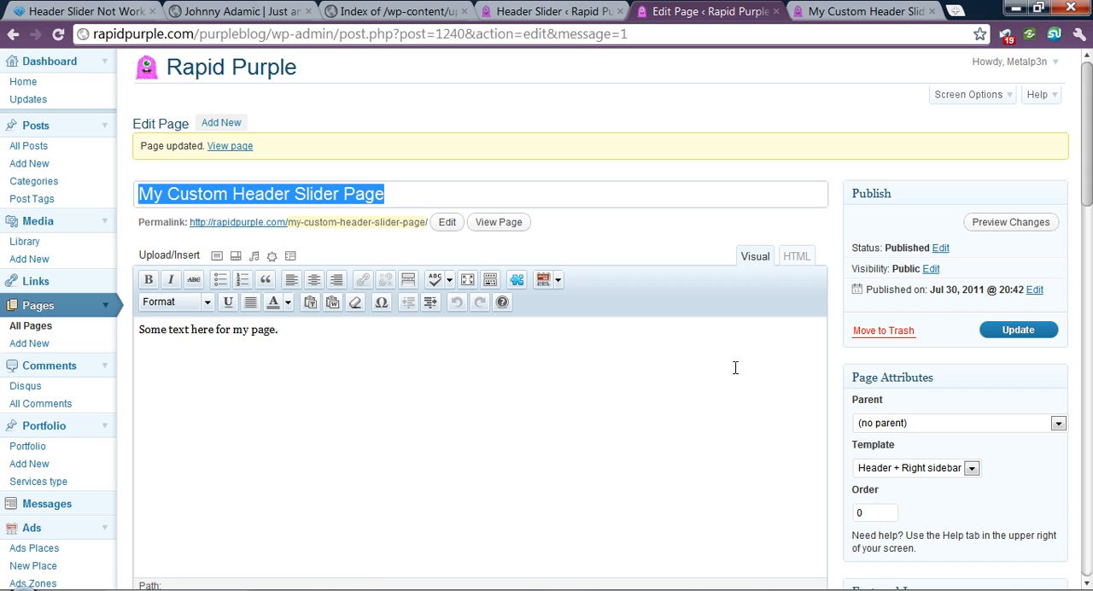
# - Reload the published My Custom Header Slider Page and check the image shown in its header
pyautogui.click(829, 11)
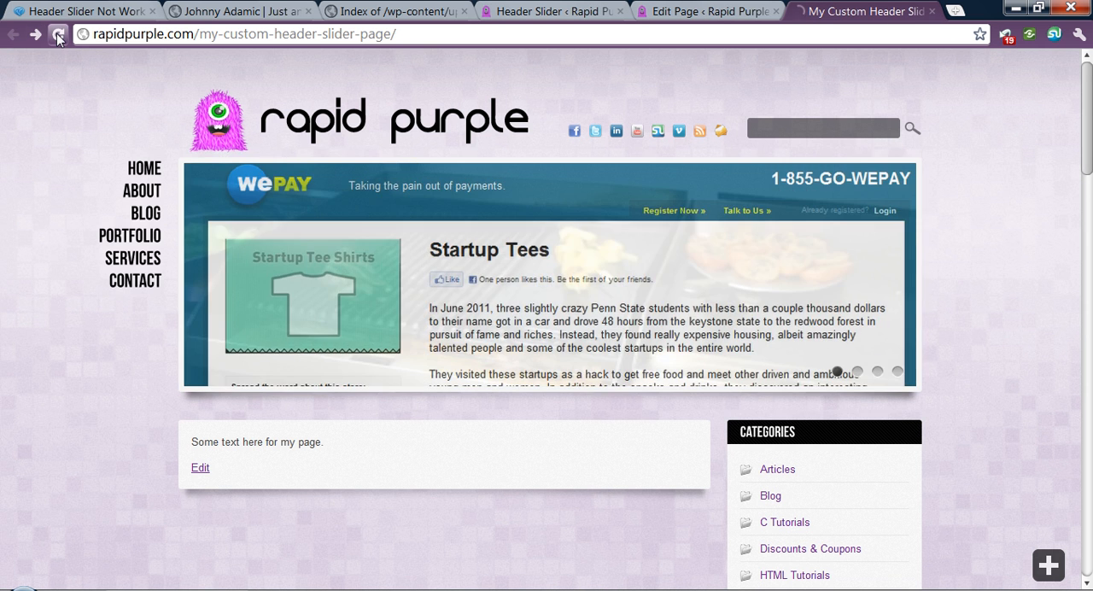
pyautogui.click(59, 34)
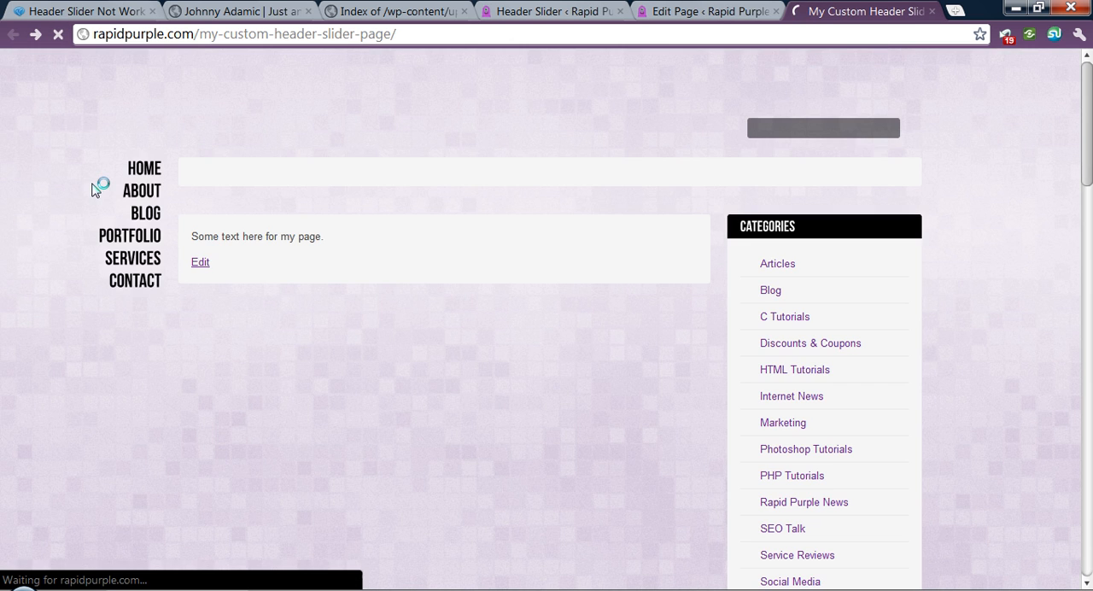
pyautogui.scroll(-1, 26, 312)
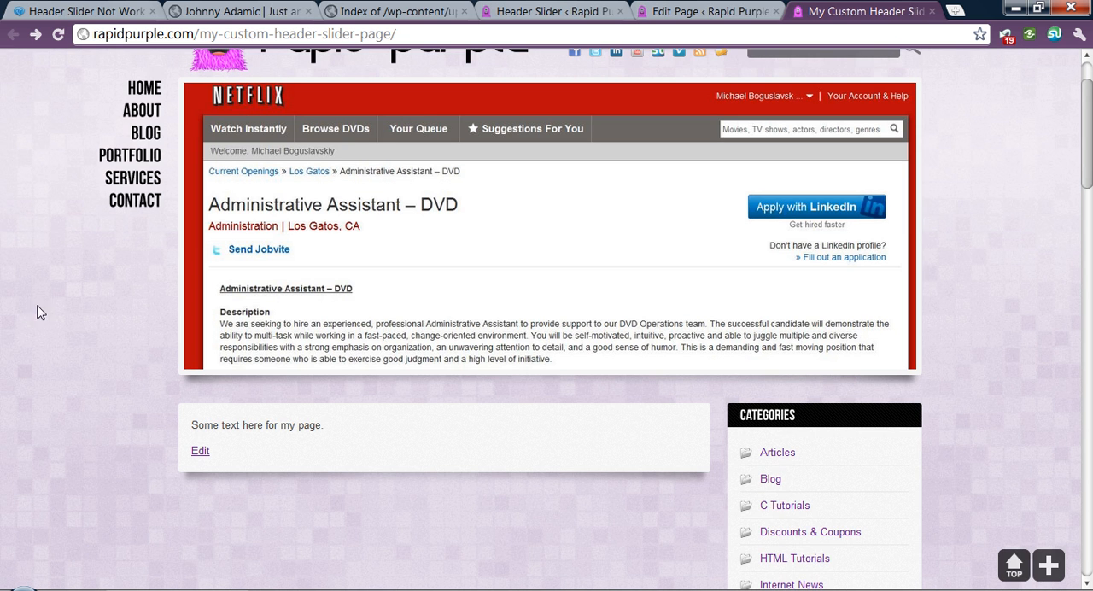
# - View the custom header images on the site's Services, Affiliate Program Services and Cash Advance Program pages
pyautogui.click(129, 181)
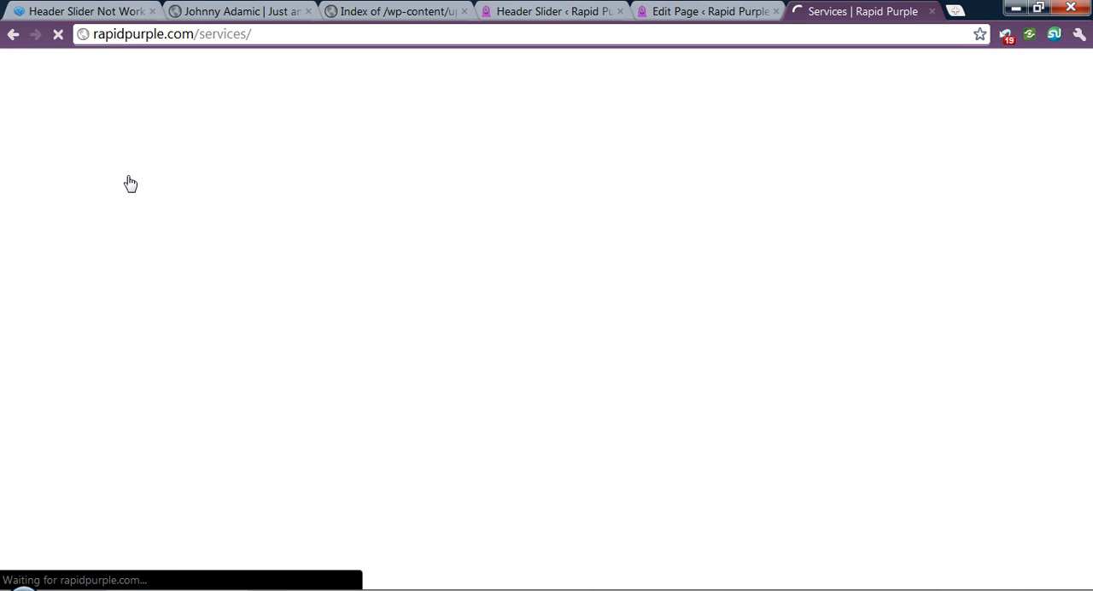
pyautogui.scroll(-1, 130, 181)
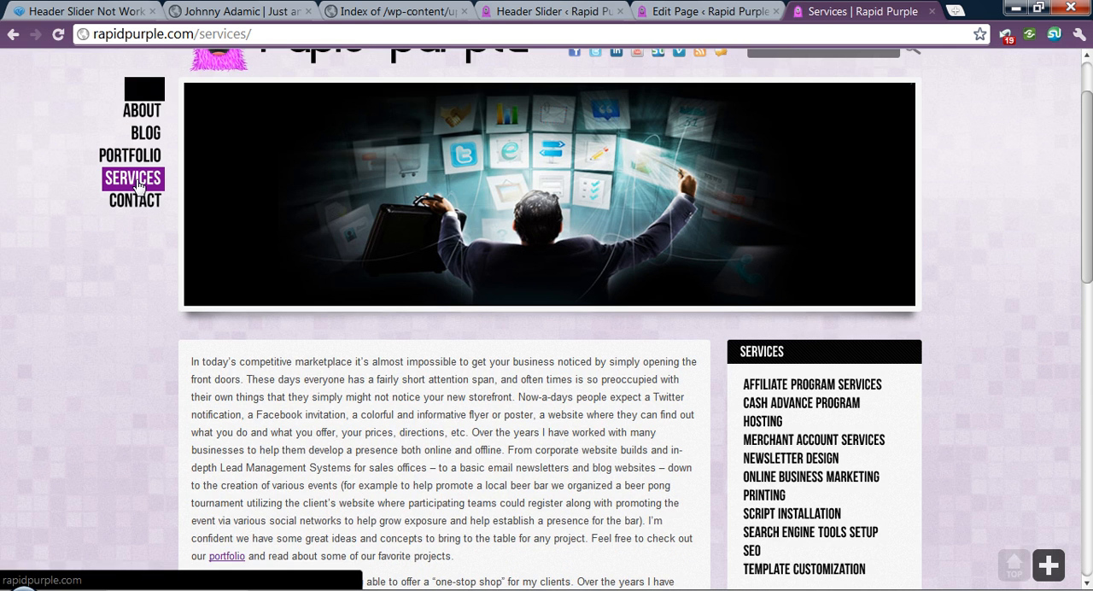
pyautogui.scroll(1, 581, 391)
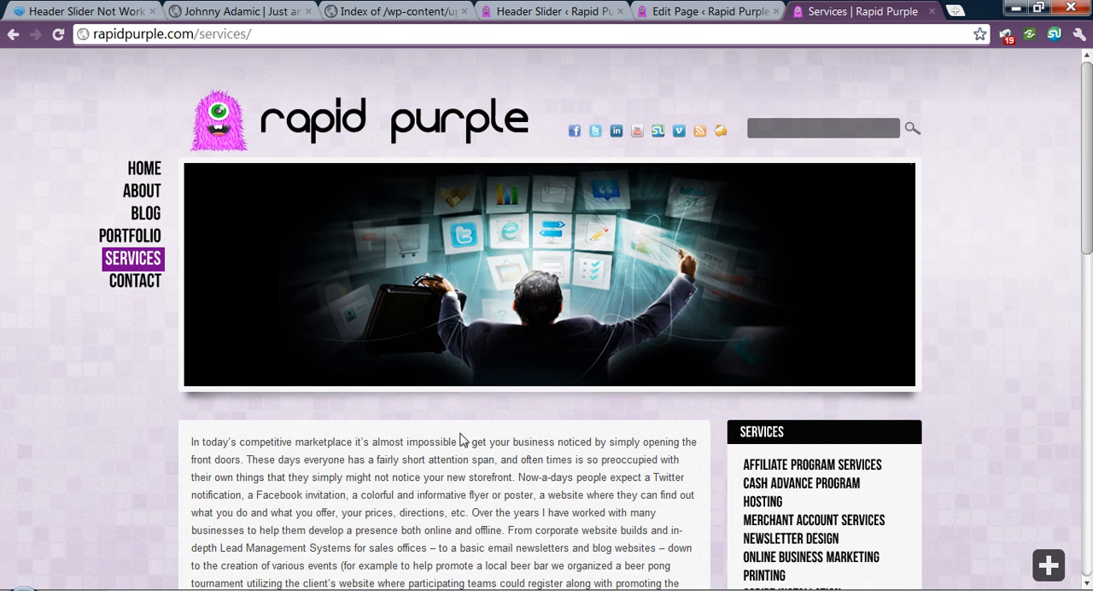
pyautogui.scroll(-1, 478, 417)
pyautogui.click(806, 386)
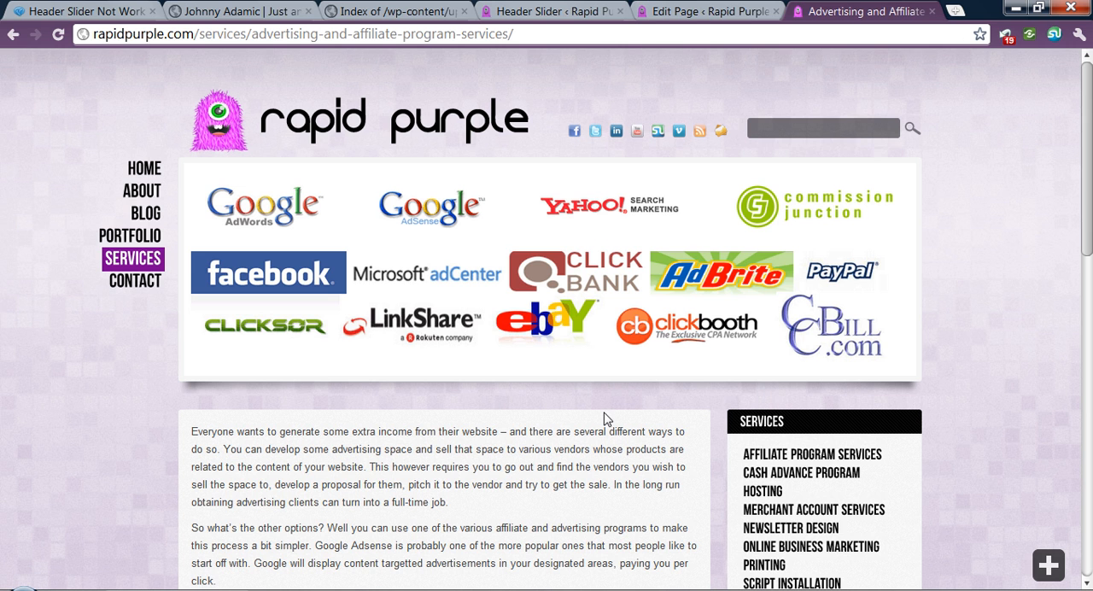
pyautogui.click(764, 478)
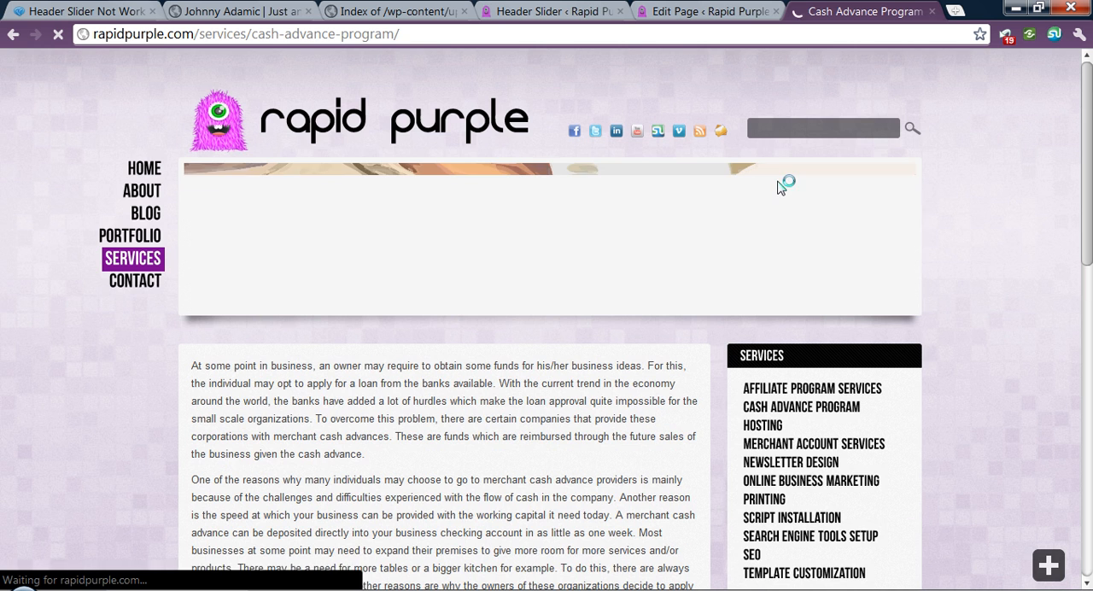
# - Close the public site's tab and move My Custom Header Slider Page to the trash
pyautogui.click(932, 11)
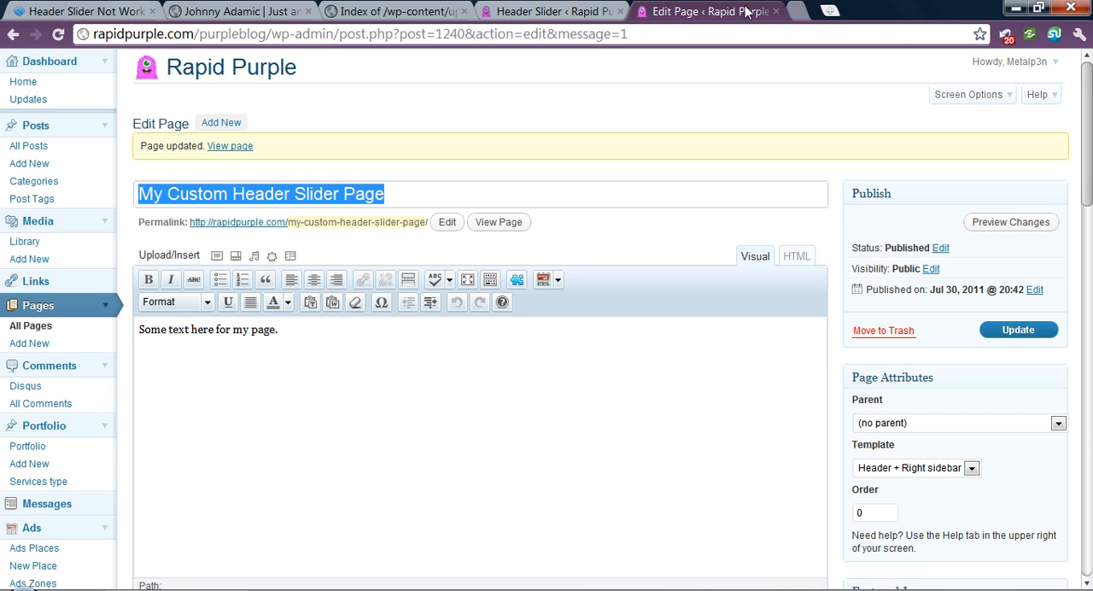
pyautogui.click(877, 333)
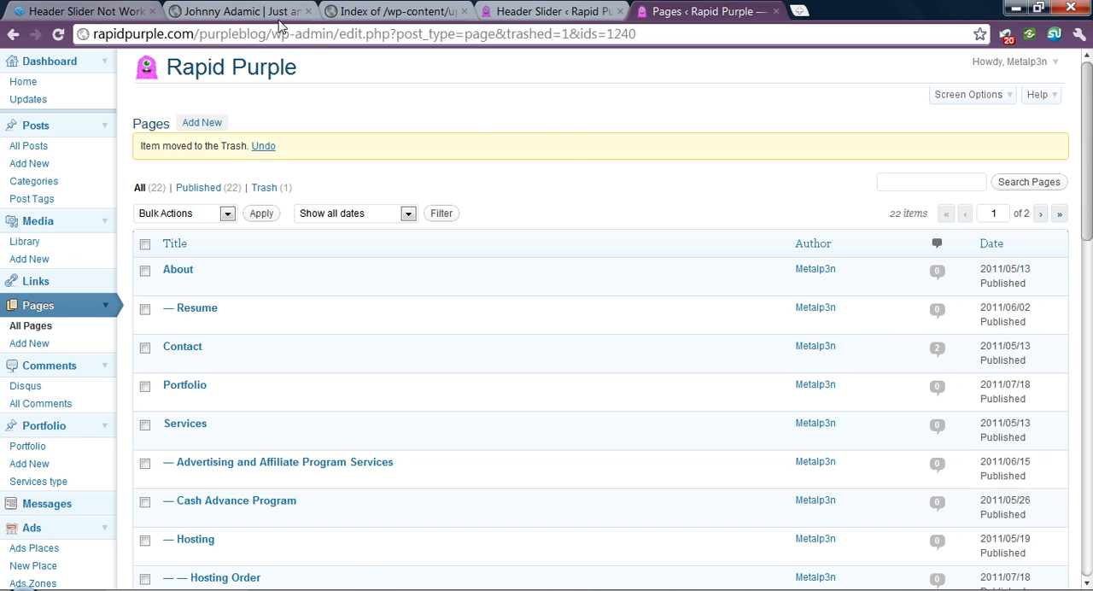
# - Switch to the other open site and examine how its home page header slider displays the "Embrace the Bitter" post
pyautogui.click(128, 11)
pyautogui.click(282, 11)
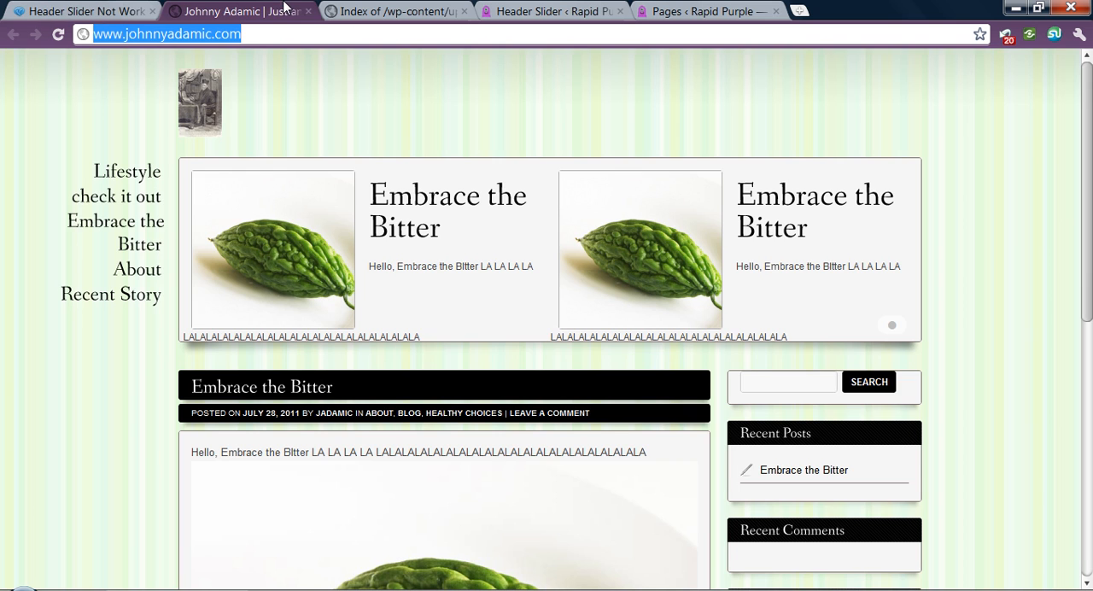
pyautogui.scroll(-6, 139, 393)
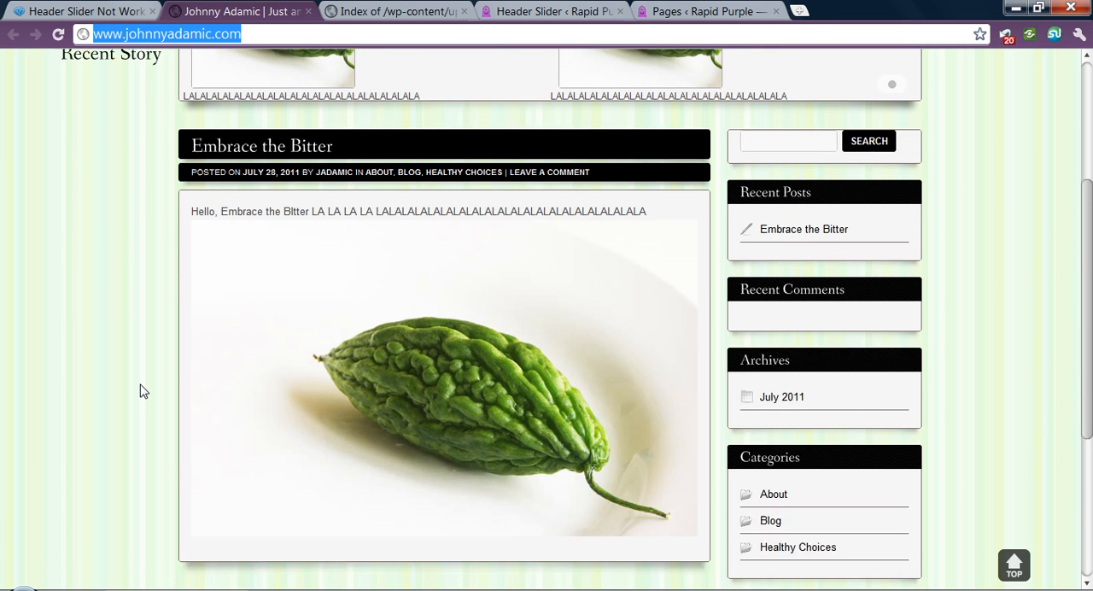
pyautogui.scroll(4, 144, 391)
pyautogui.scroll(2, 143, 391)
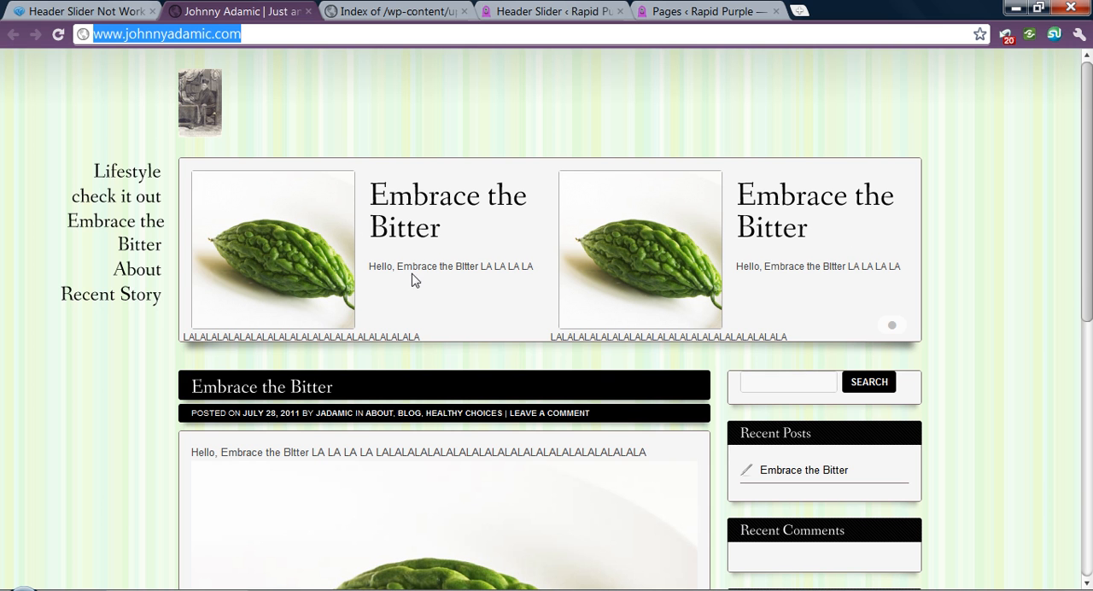
pyautogui.scroll(-1, 298, 341)
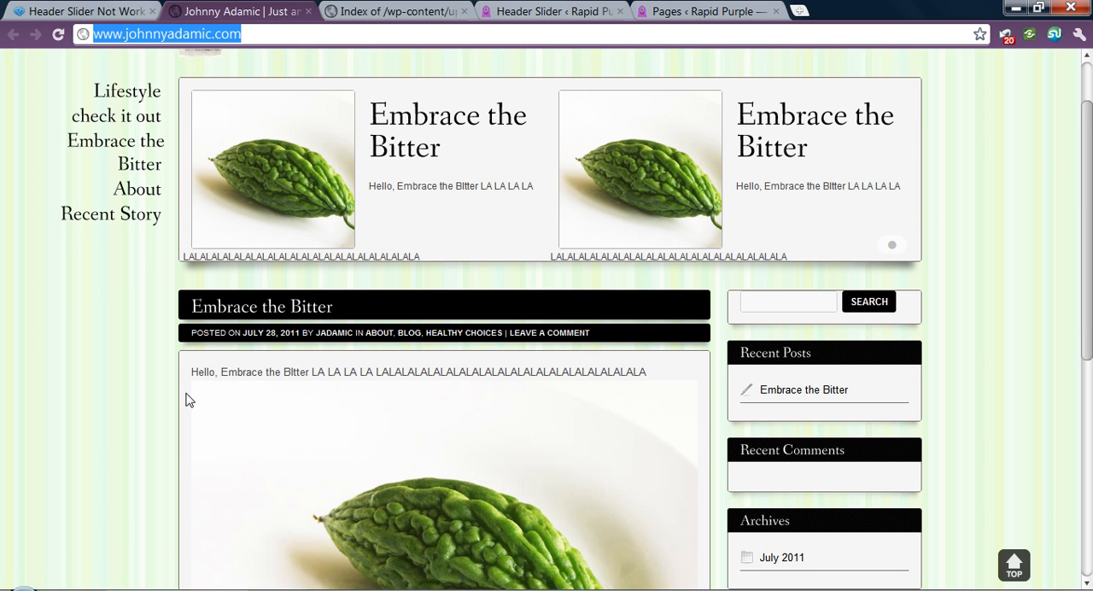
pyautogui.scroll(-2, 210, 402)
pyautogui.scroll(3, 524, 439)
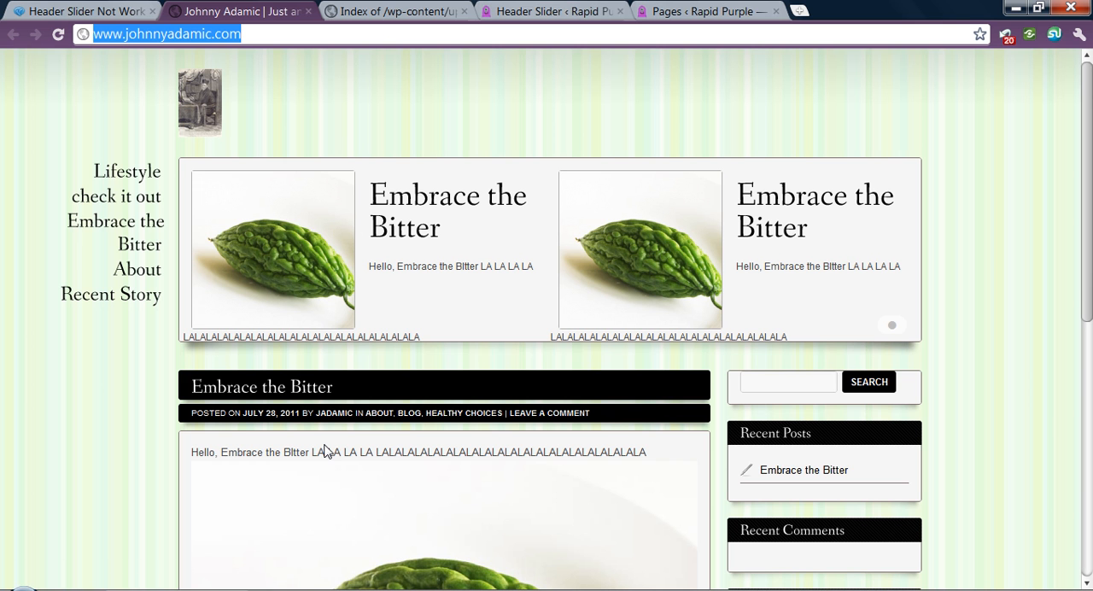
pyautogui.scroll(-4, 342, 390)
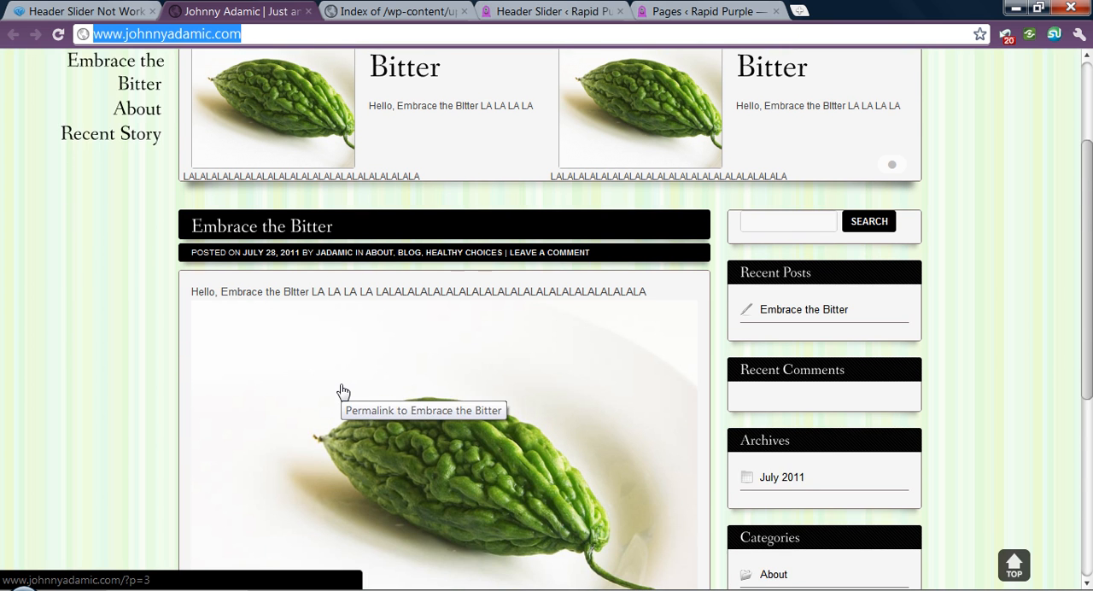
pyautogui.scroll(3, 343, 391)
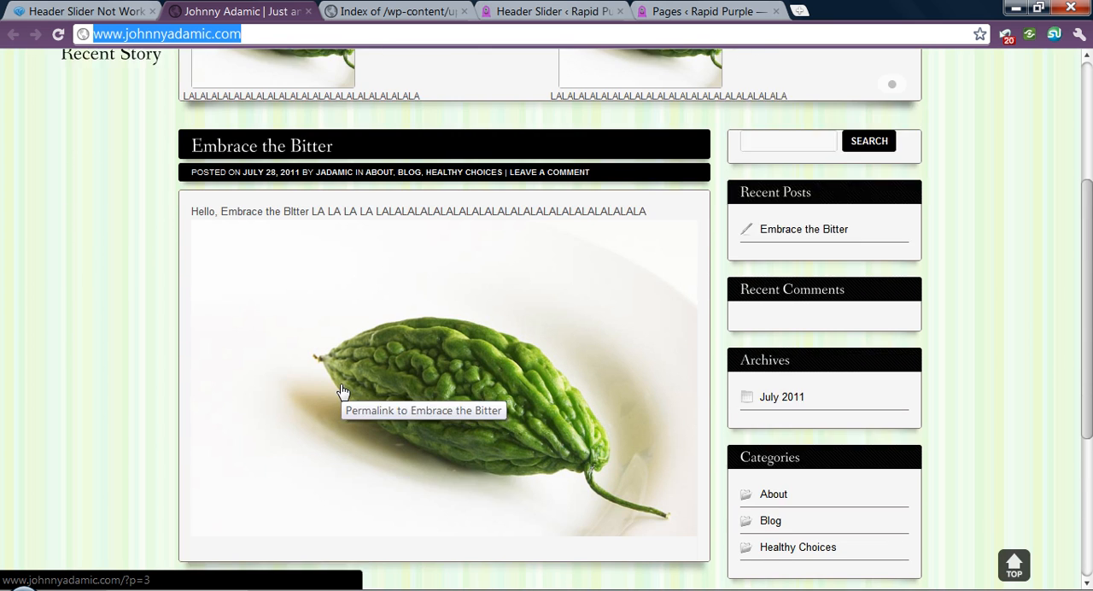